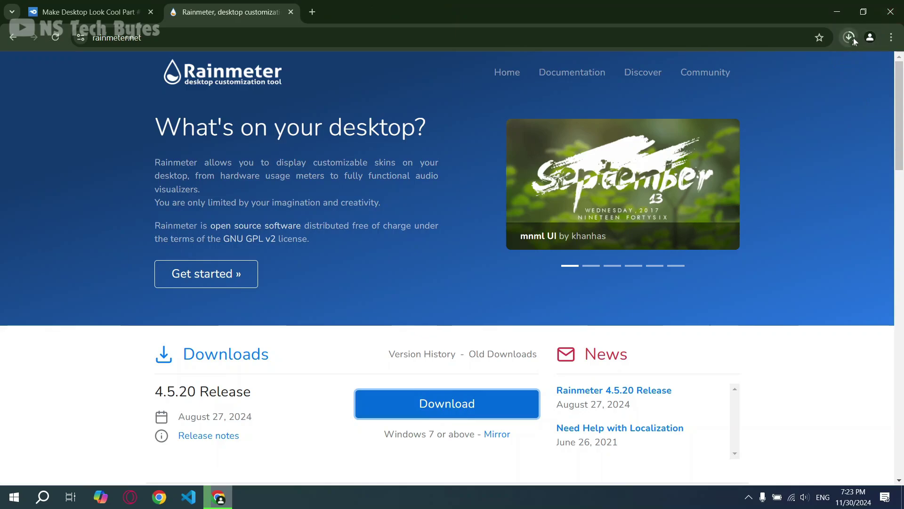
# Close the browser and extract Make Desktop Look Cool Part #18.zip in Downloads into a folder of the same name
pyautogui.click(849, 37)
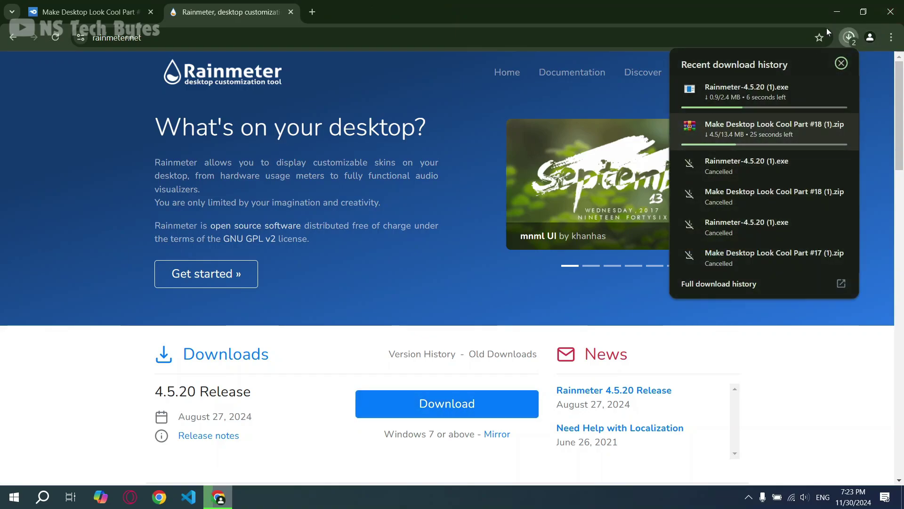
pyautogui.click(895, 9)
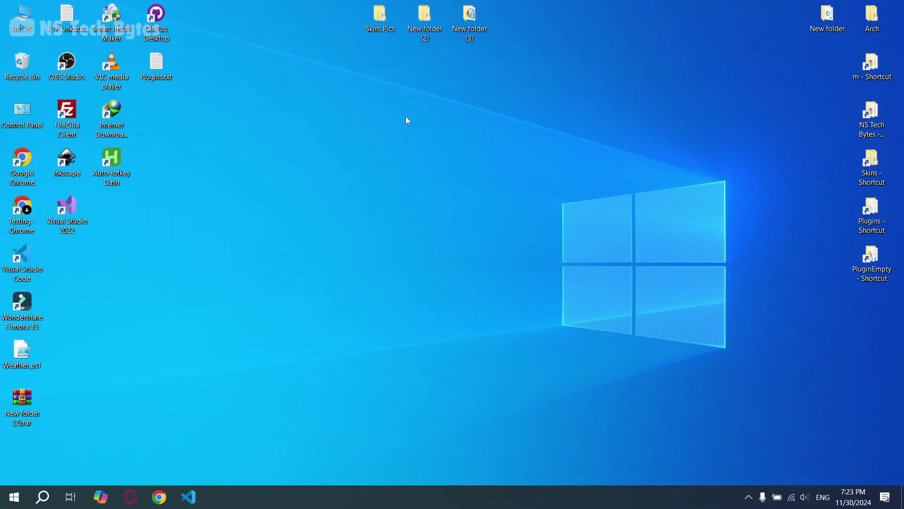
pyautogui.doubleClick(23, 18)
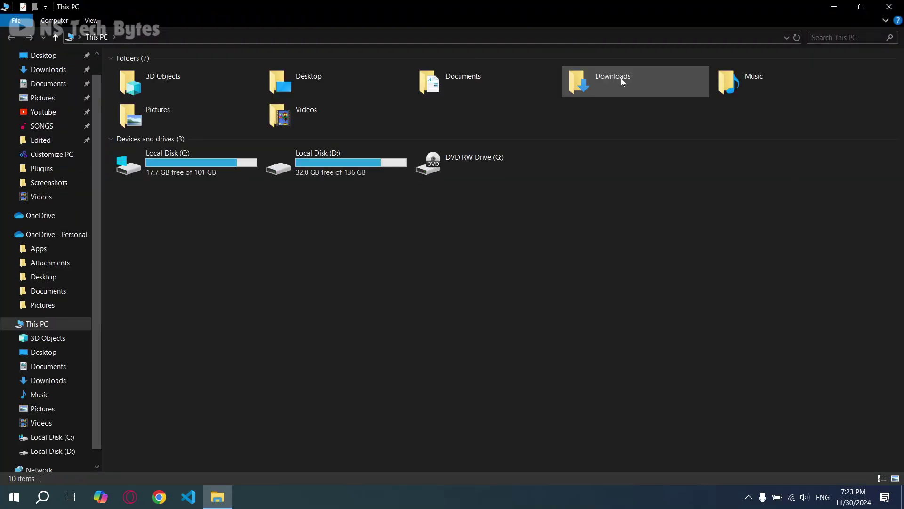
pyautogui.doubleClick(621, 79)
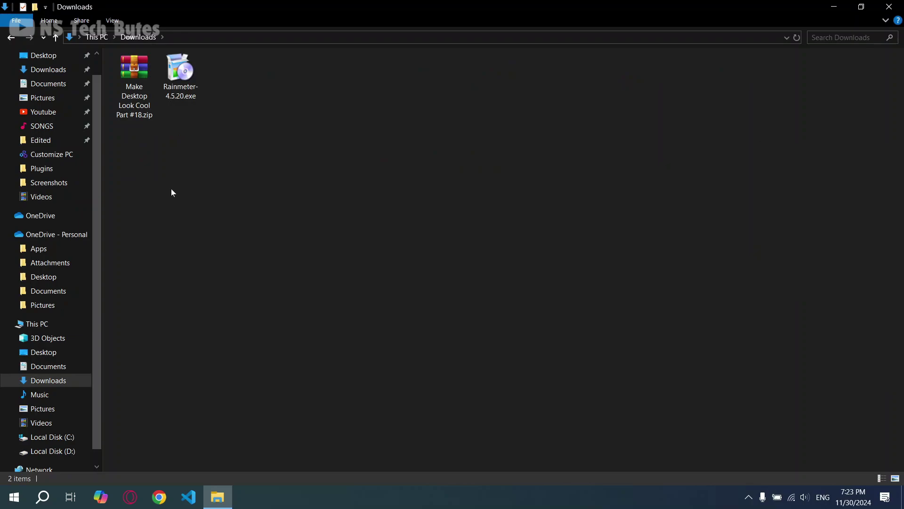
pyautogui.rightClick(151, 95)
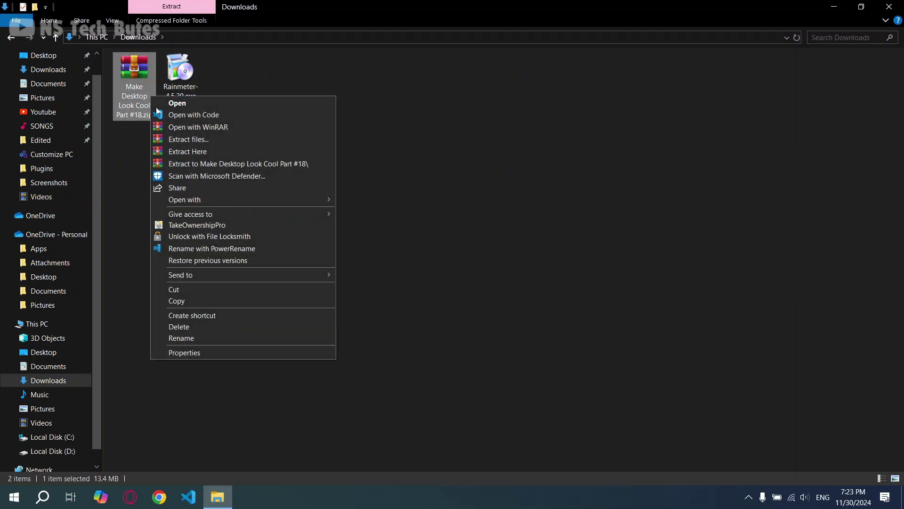
pyautogui.click(200, 161)
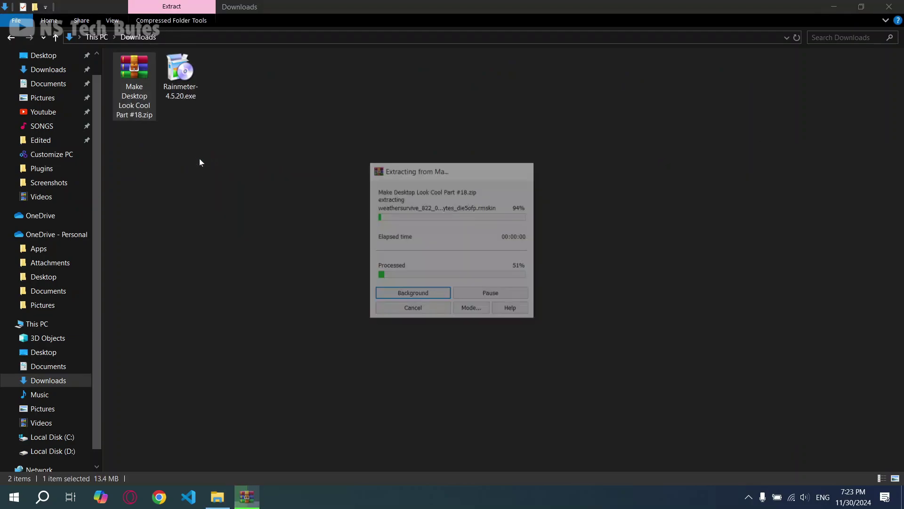
# Open the extracted Make Desktop Look Cool Part #18 folder and display its contents as medium icons
pyautogui.doubleClick(227, 90)
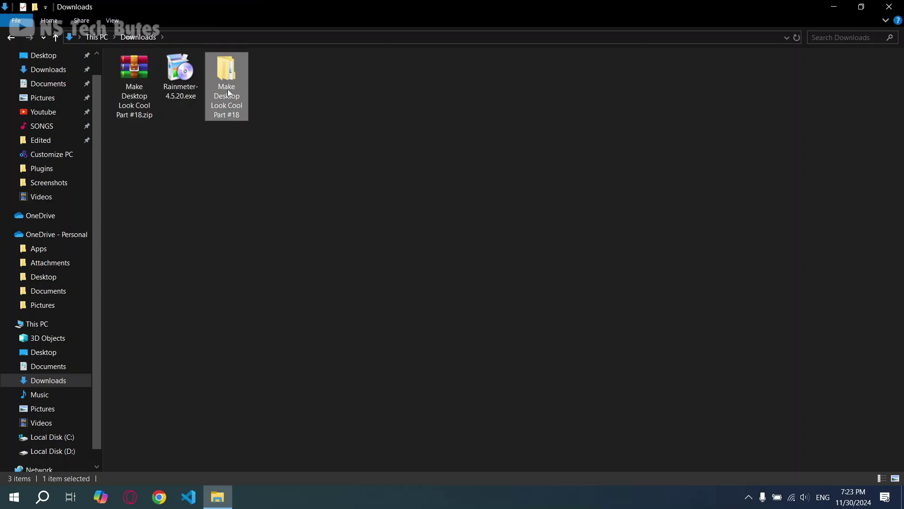
pyautogui.rightClick(218, 182)
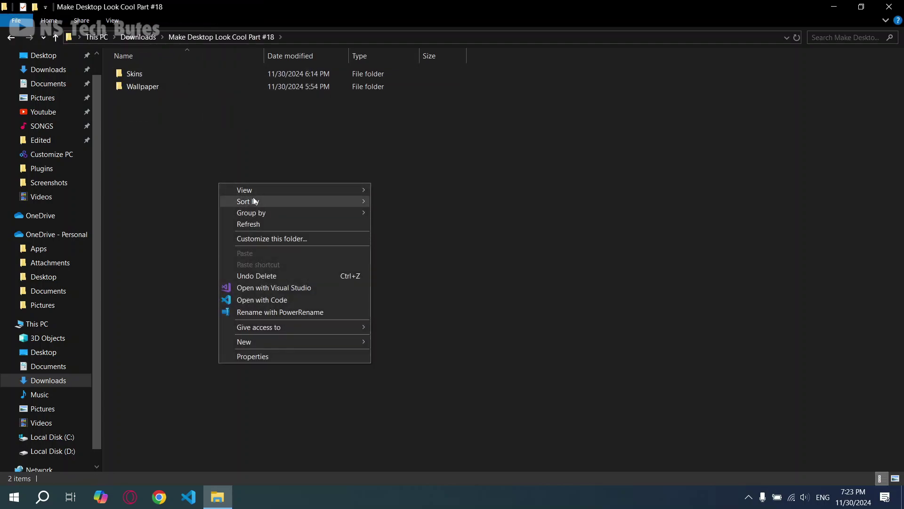
pyautogui.moveTo(253, 193)
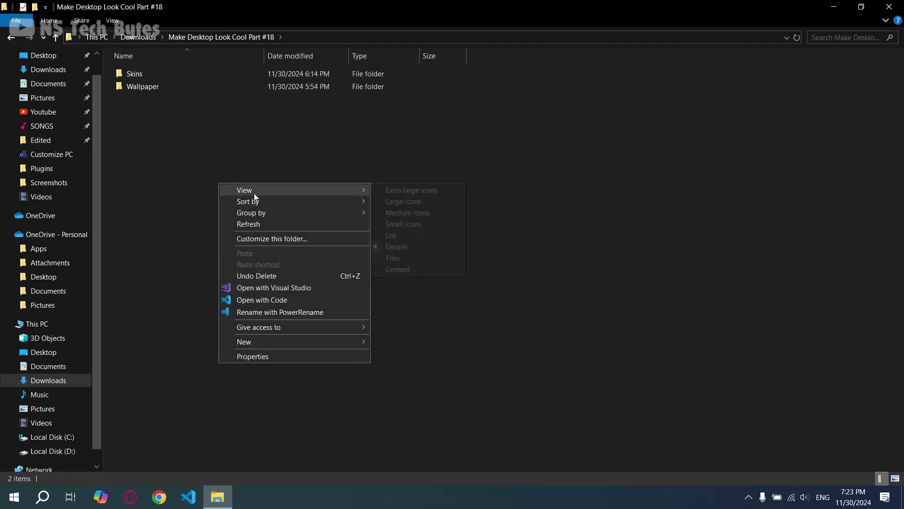
pyautogui.click(395, 214)
# Set the JPG image in the Wallpaper folder as the desktop background and reveal the desktop
pyautogui.doubleClick(187, 68)
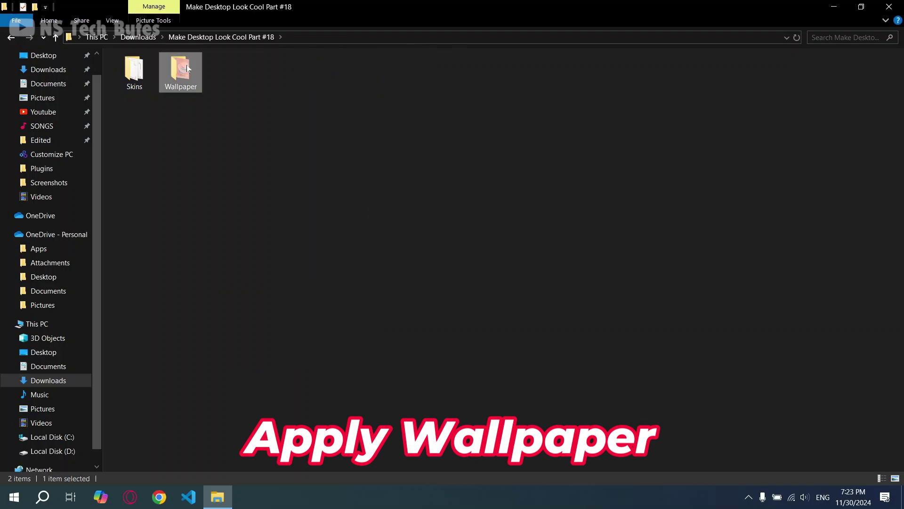
pyautogui.click(156, 93)
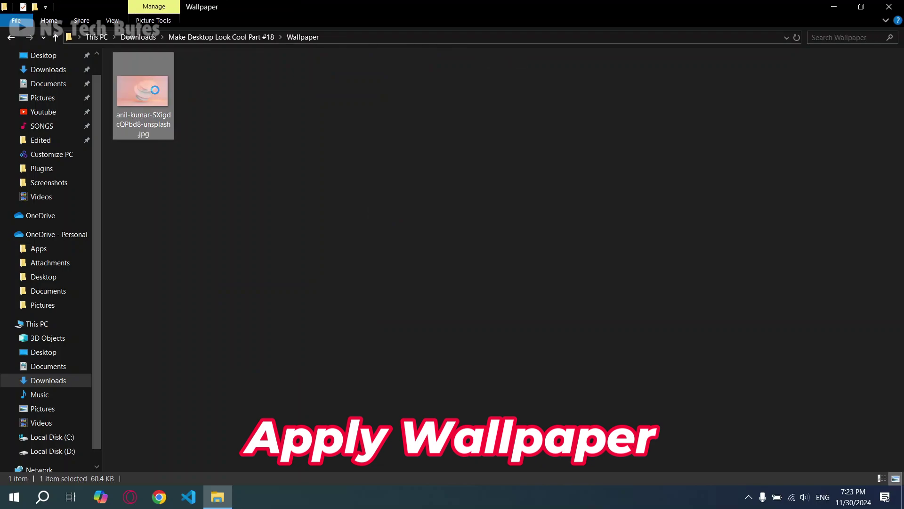
pyautogui.rightClick(156, 93)
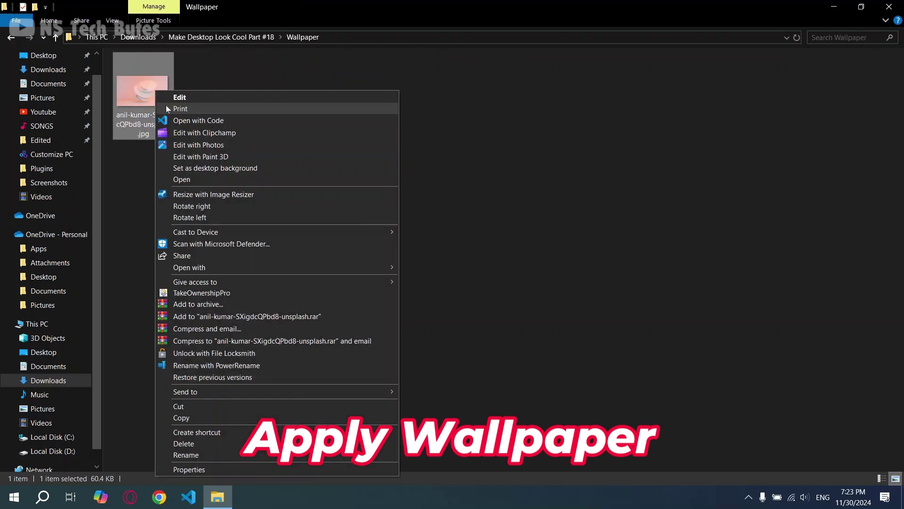
pyautogui.click(200, 168)
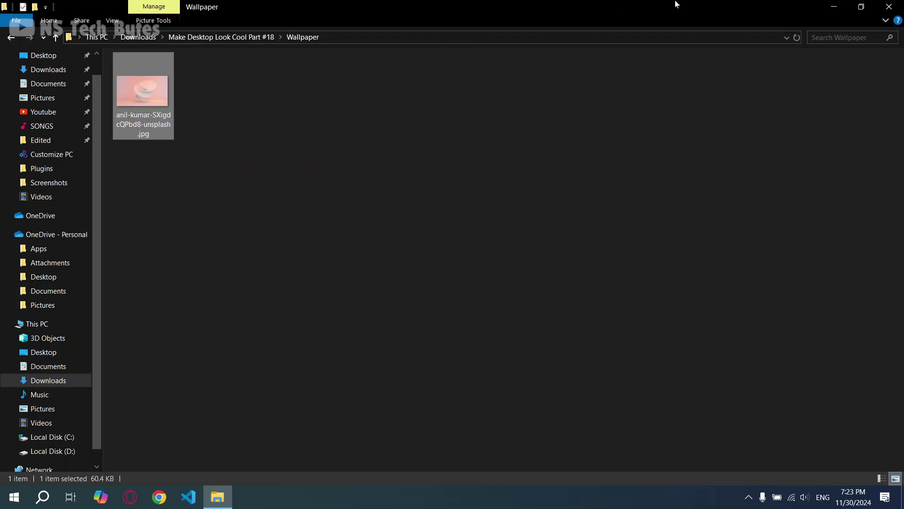
pyautogui.click(832, 9)
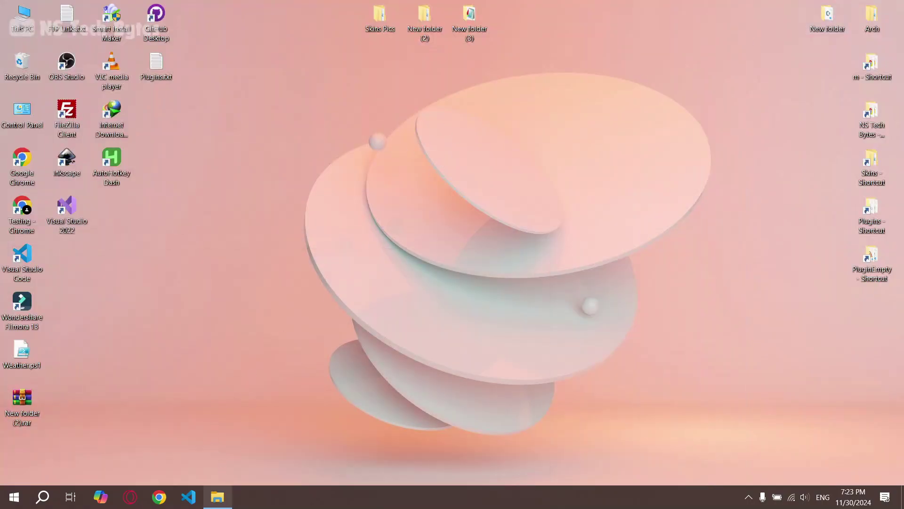
# Return to Downloads and install Rainmeter-4.5.20.exe as the 64-bit version with launch on startup, running Rainmeter on completion
pyautogui.click(217, 497)
pyautogui.click(170, 153)
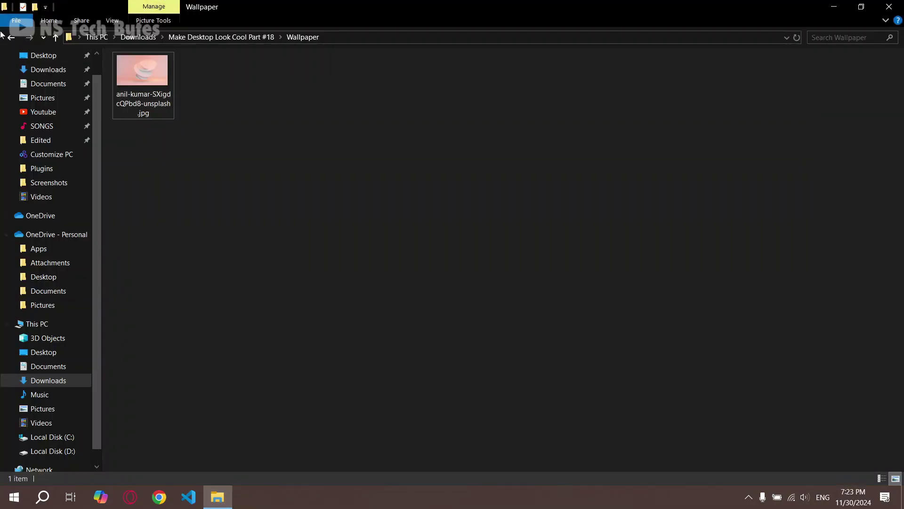
pyautogui.click(11, 37)
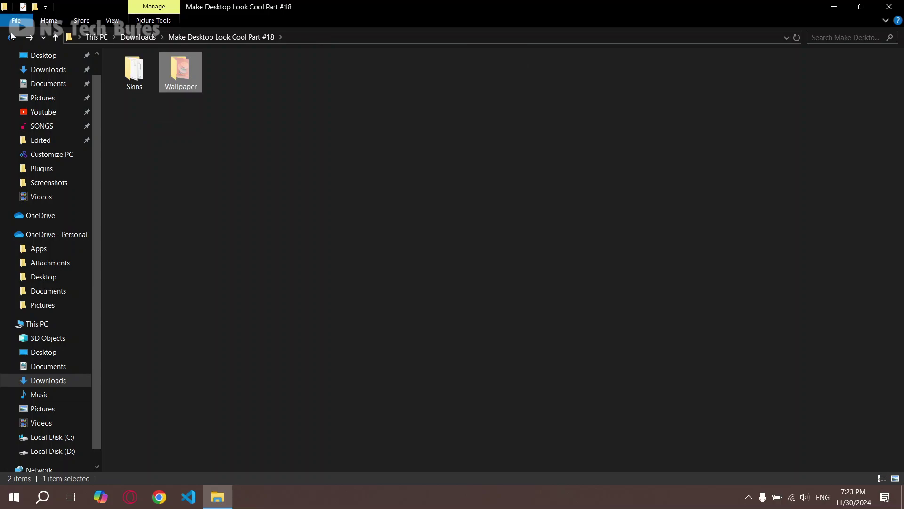
pyautogui.click(11, 36)
pyautogui.click(228, 93)
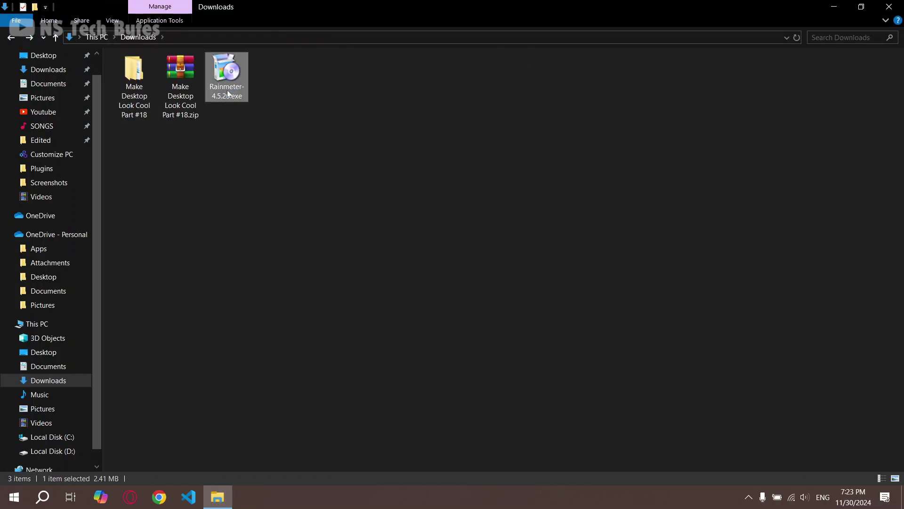
pyautogui.doubleClick(228, 94)
pyautogui.click(453, 275)
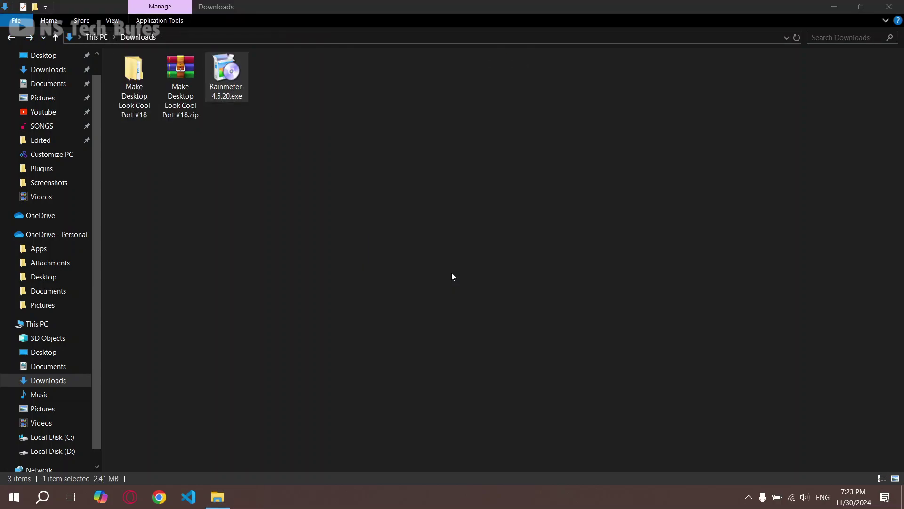
pyautogui.click(518, 342)
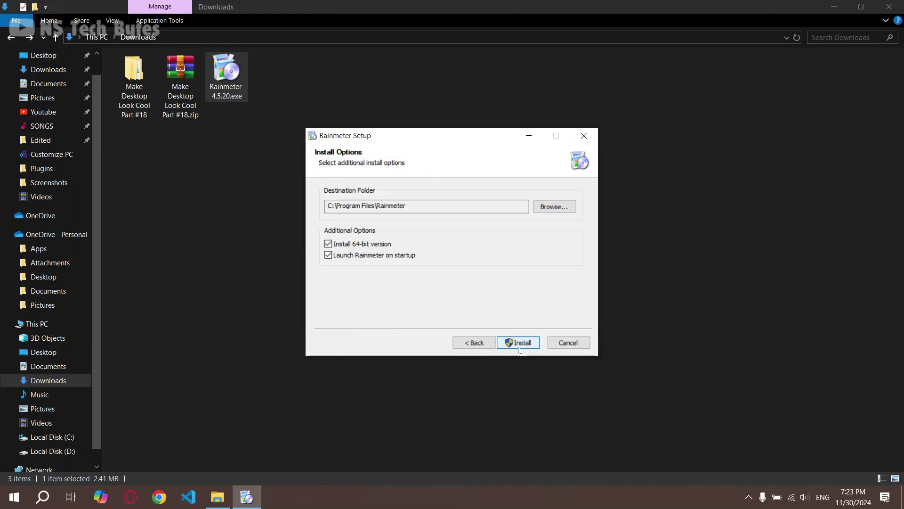
pyautogui.click(518, 348)
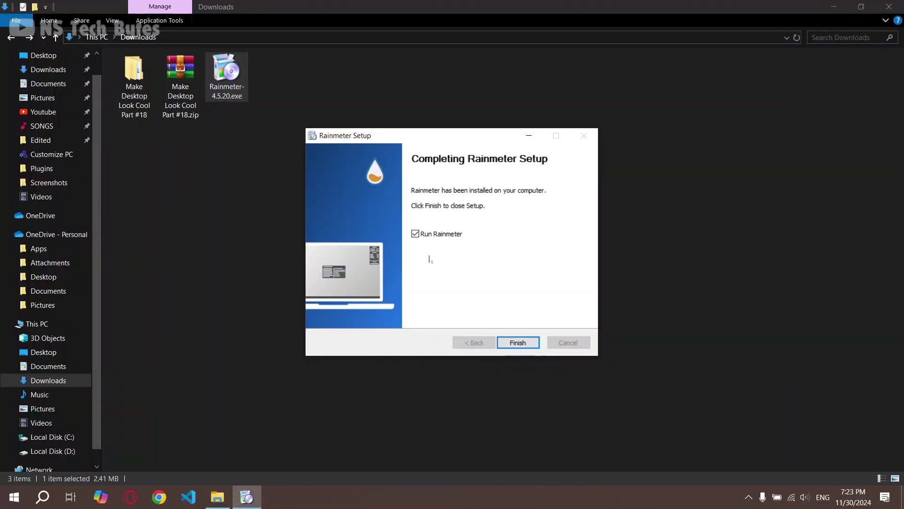
pyautogui.click(516, 344)
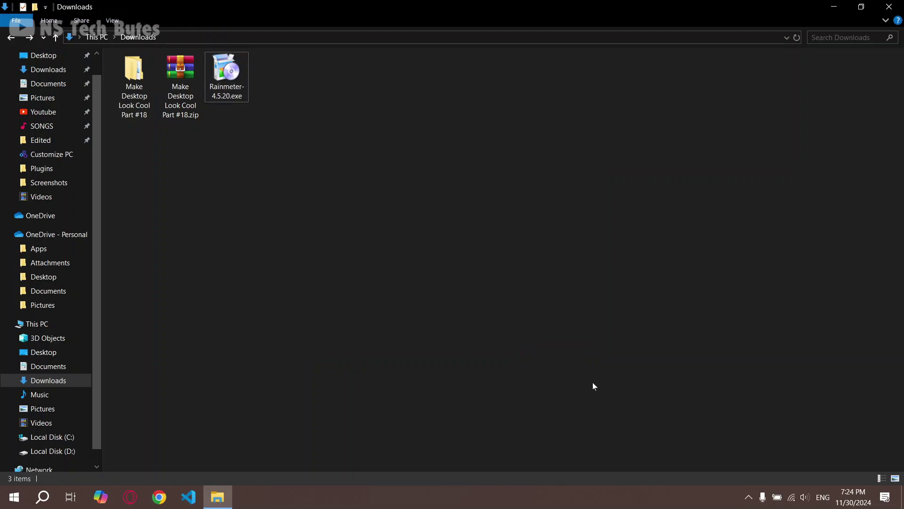
# Unload the default illustro skins from the desktop: Welcome, Clock, System and Disk
pyautogui.click(835, 5)
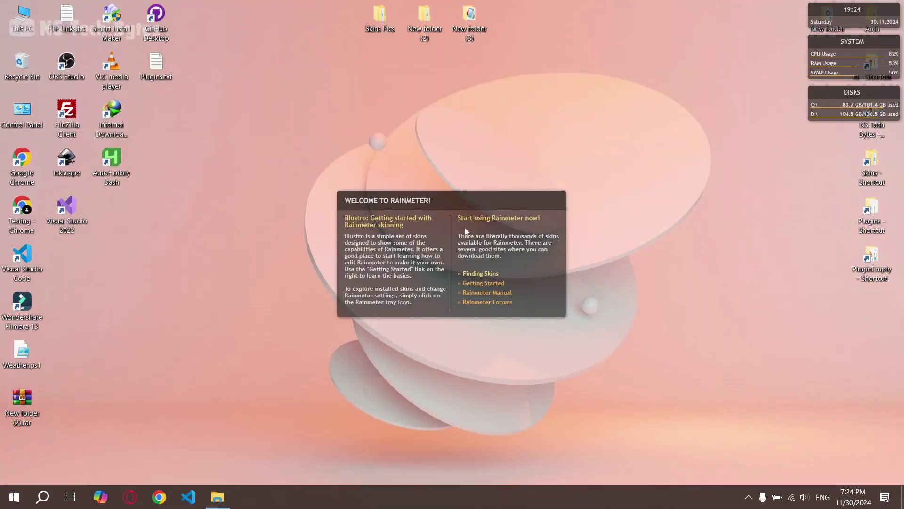
pyautogui.rightClick(465, 228)
pyautogui.click(499, 342)
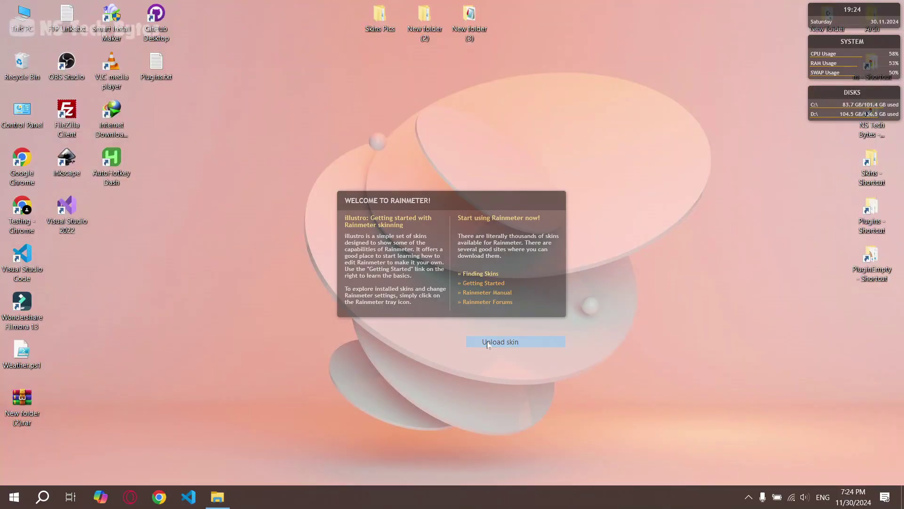
pyautogui.rightClick(825, 8)
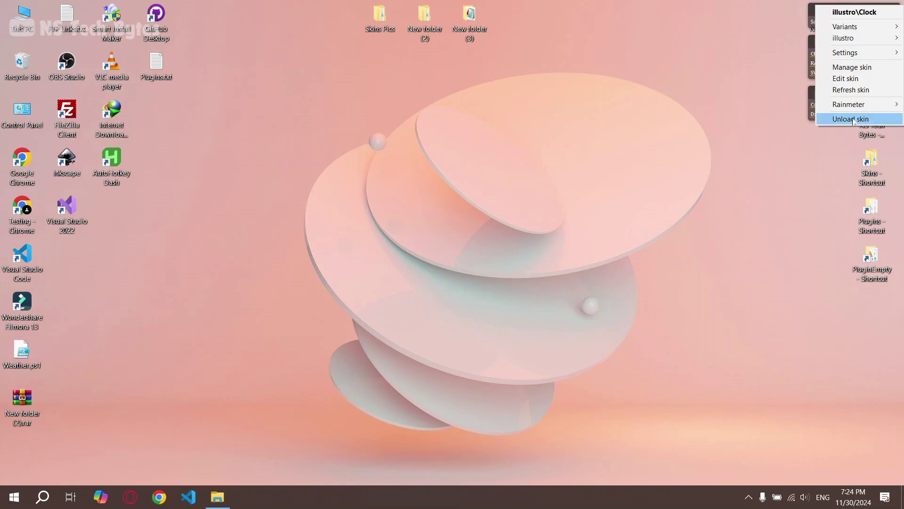
pyautogui.click(834, 119)
pyautogui.rightClick(825, 73)
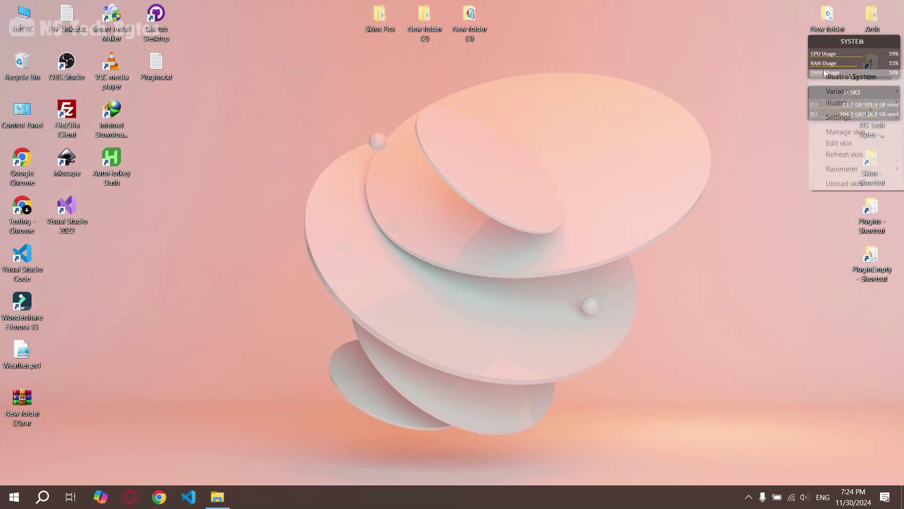
pyautogui.click(847, 185)
pyautogui.rightClick(831, 113)
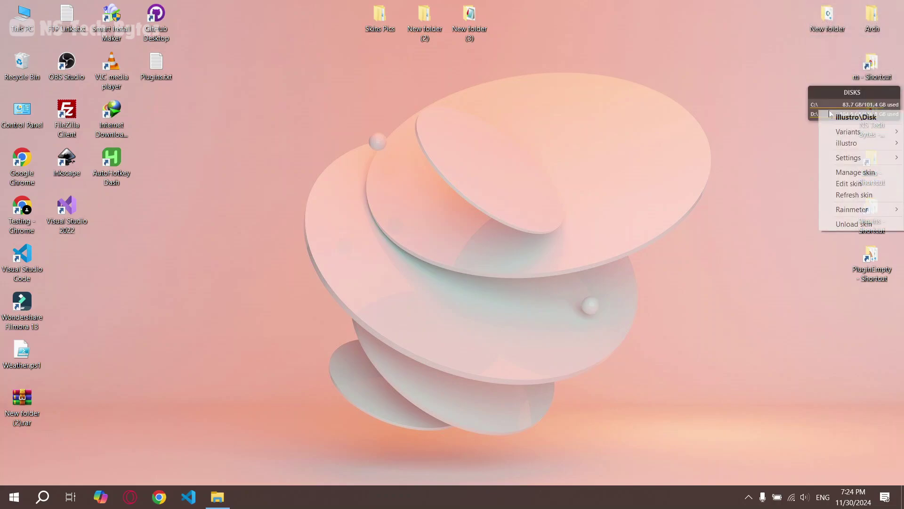
pyautogui.click(846, 223)
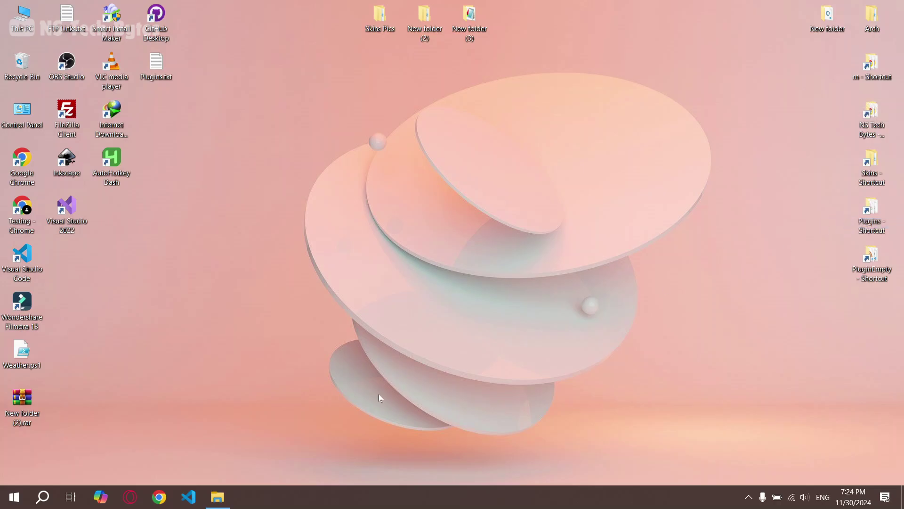
# Install the ModernBar and Monterey skin packages from the extracted Skins folder, with Load included skins turned off
pyautogui.click(218, 498)
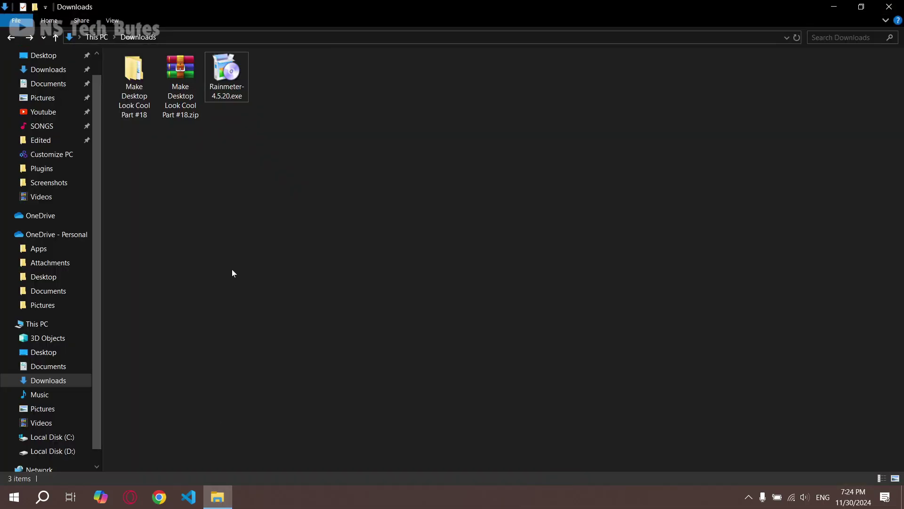
pyautogui.doubleClick(123, 95)
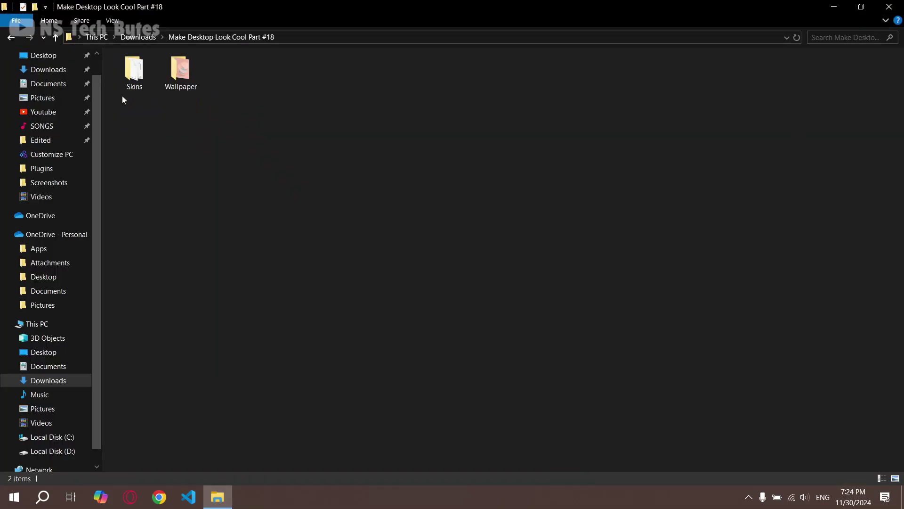
pyautogui.doubleClick(137, 75)
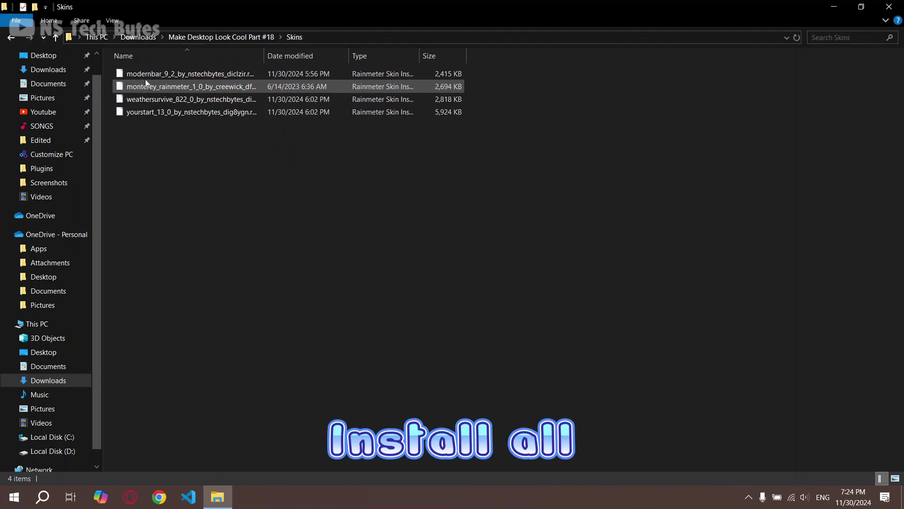
pyautogui.doubleClick(147, 75)
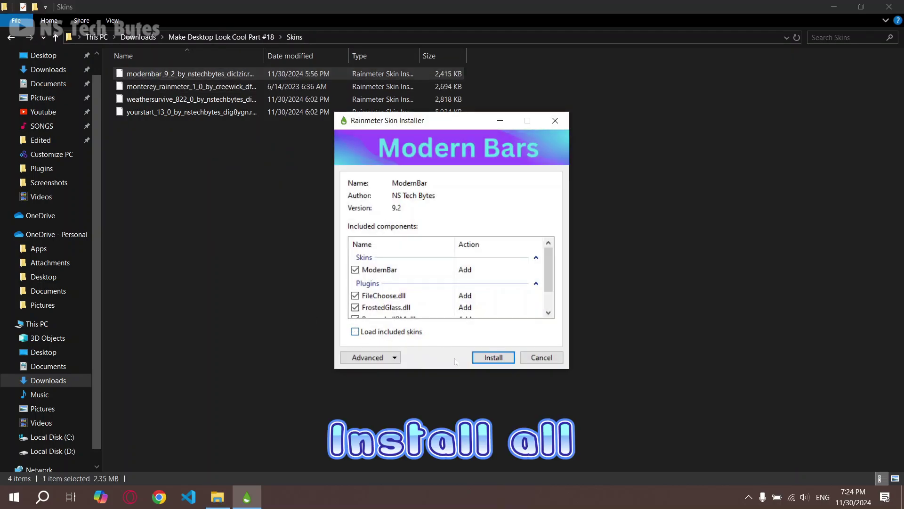
pyautogui.click(493, 357)
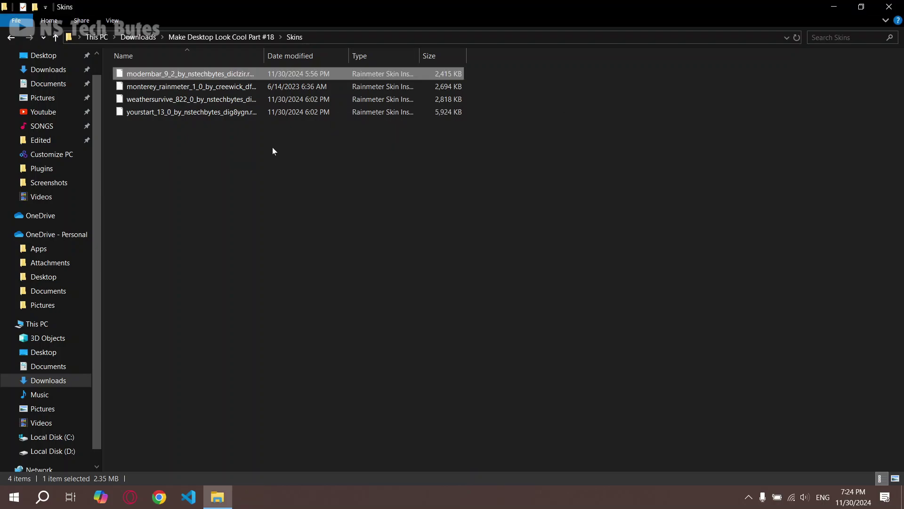
pyautogui.doubleClick(219, 88)
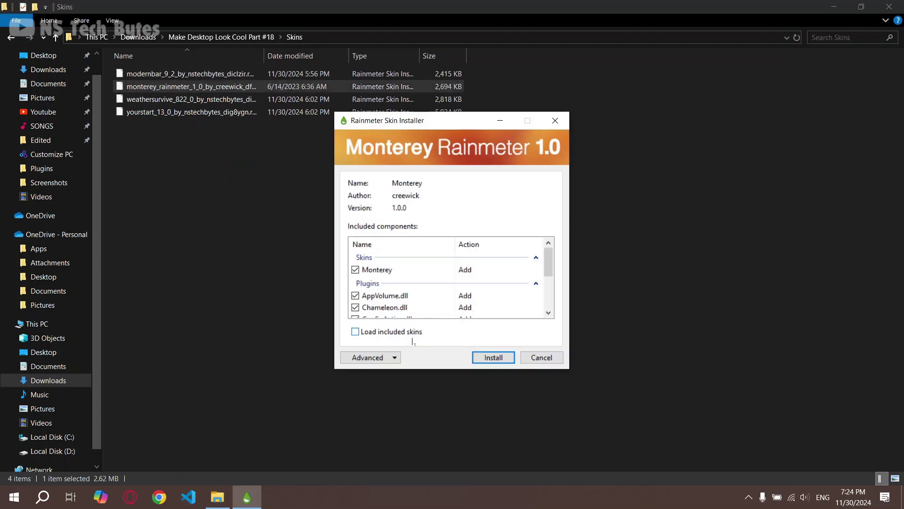
pyautogui.click(478, 361)
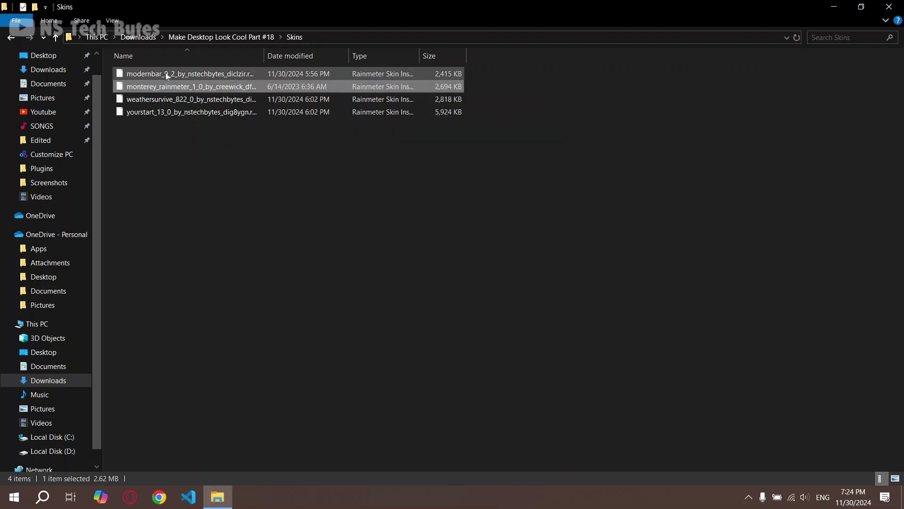
# Install the WeatherSurvive and YourStart skin packages from the Skins folder, with Load included skins turned off
pyautogui.click(167, 99)
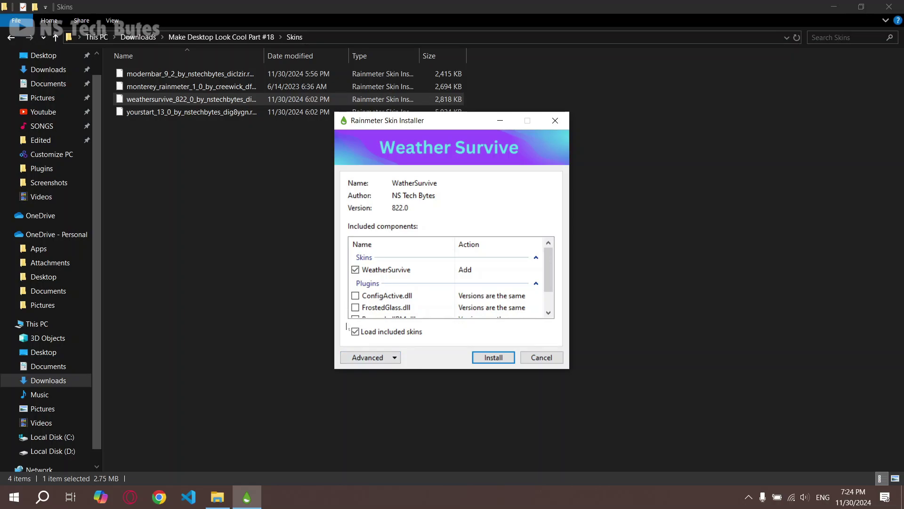
pyautogui.click(479, 357)
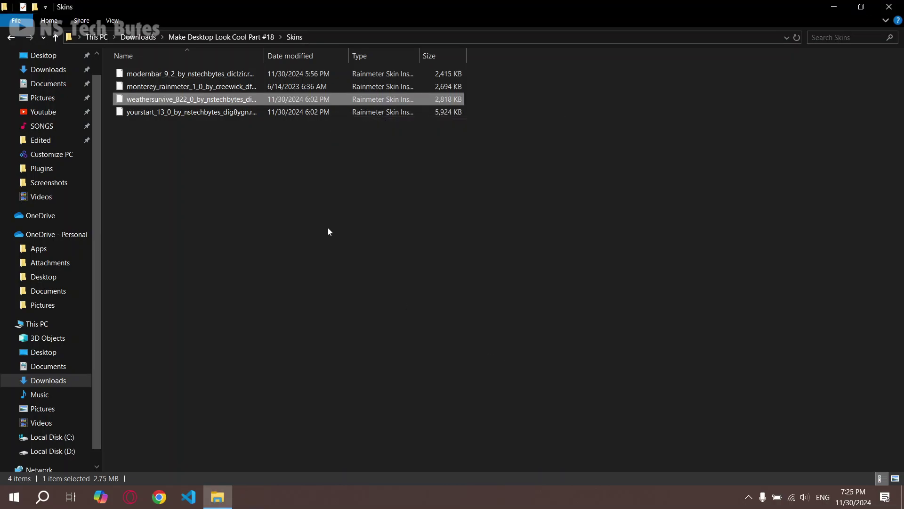
pyautogui.click(218, 114)
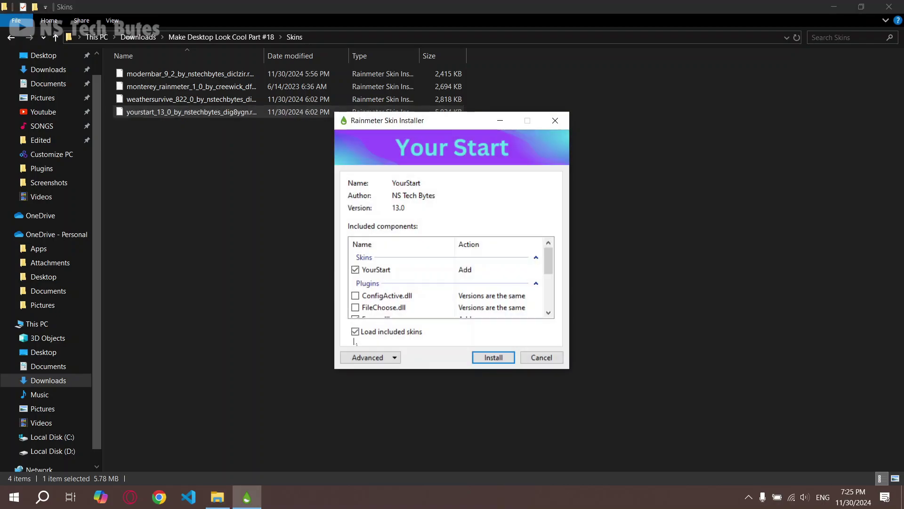
pyautogui.click(356, 333)
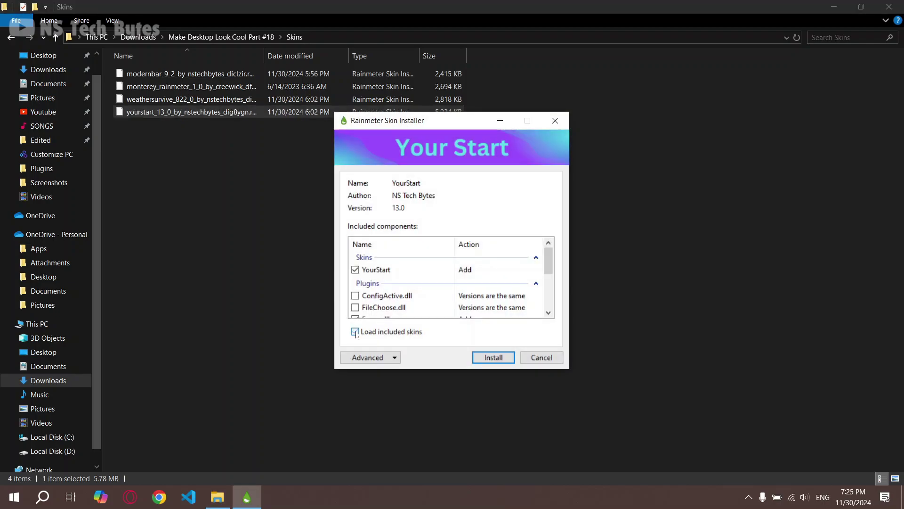
pyautogui.click(493, 357)
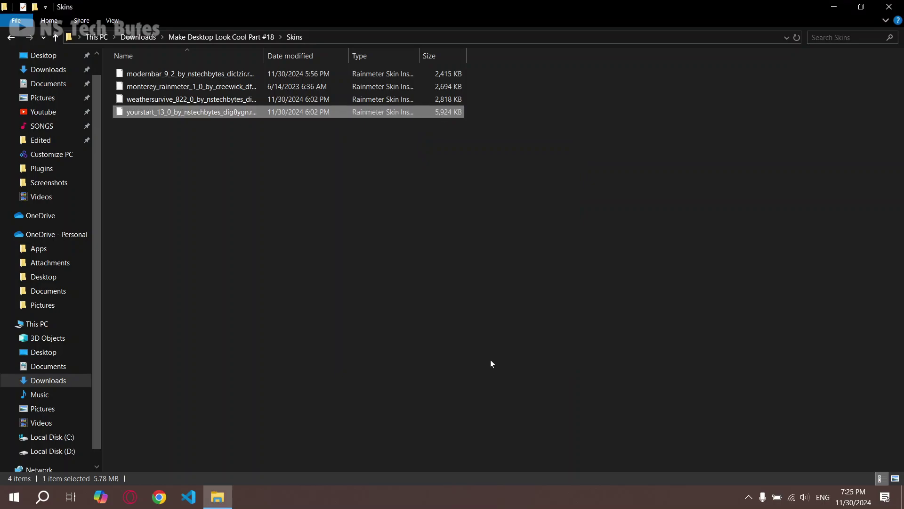
# Close the Skins folder window and hide all desktop icons
pyautogui.click(889, 7)
pyautogui.rightClick(380, 164)
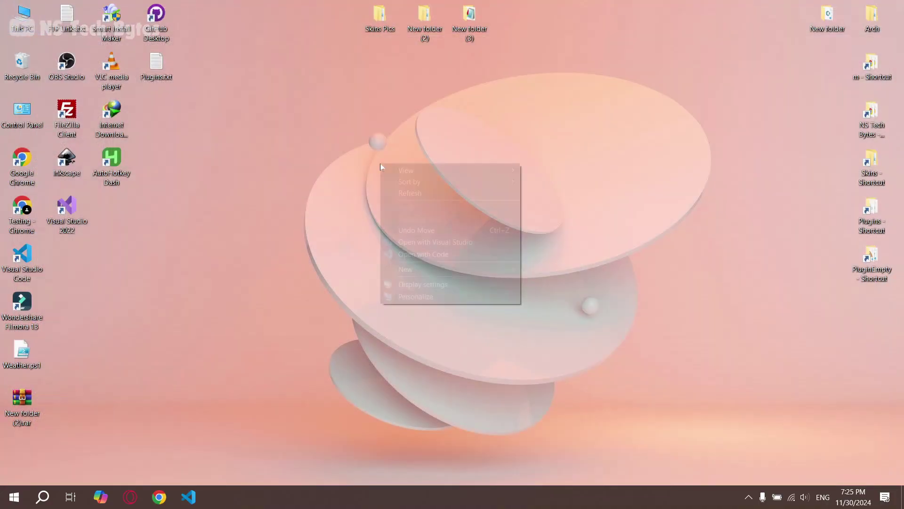
pyautogui.moveTo(511, 178)
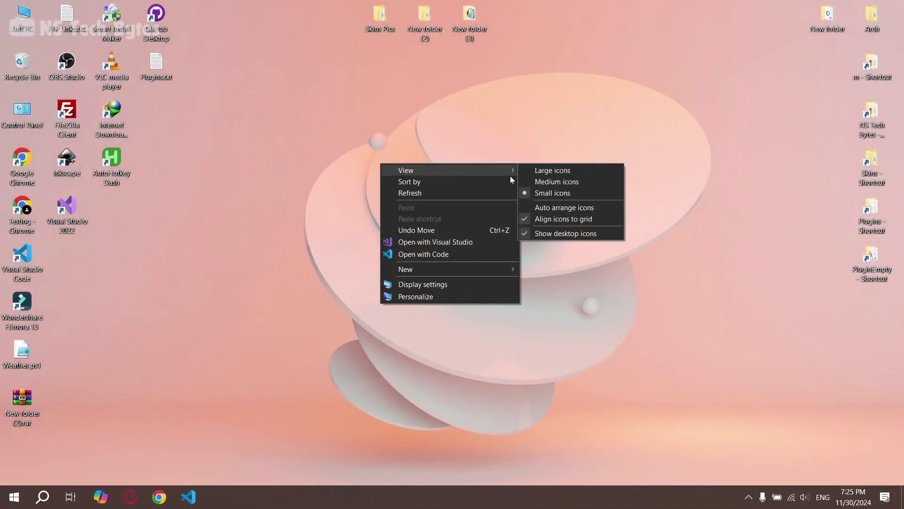
pyautogui.click(563, 234)
# In the Windows taskbar settings, turn on small taskbar buttons and set the taskbar location to Top
pyautogui.rightClick(389, 496)
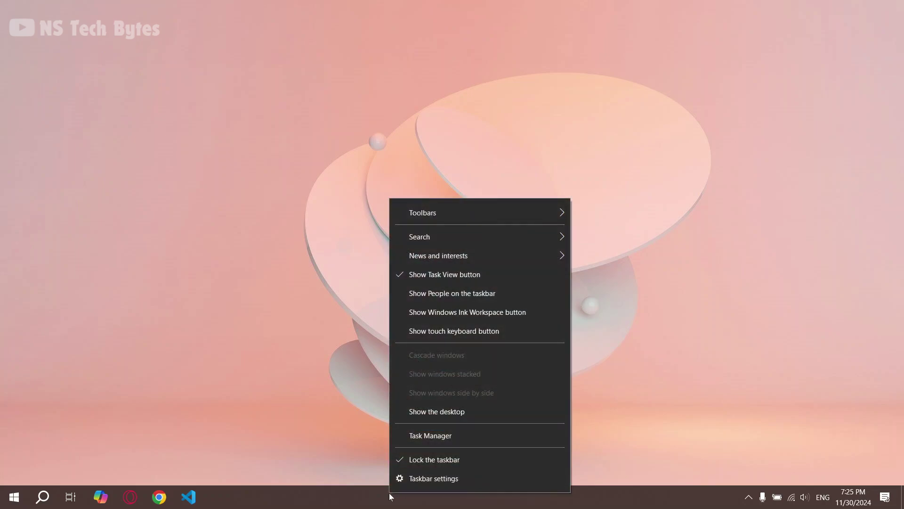
pyautogui.click(419, 477)
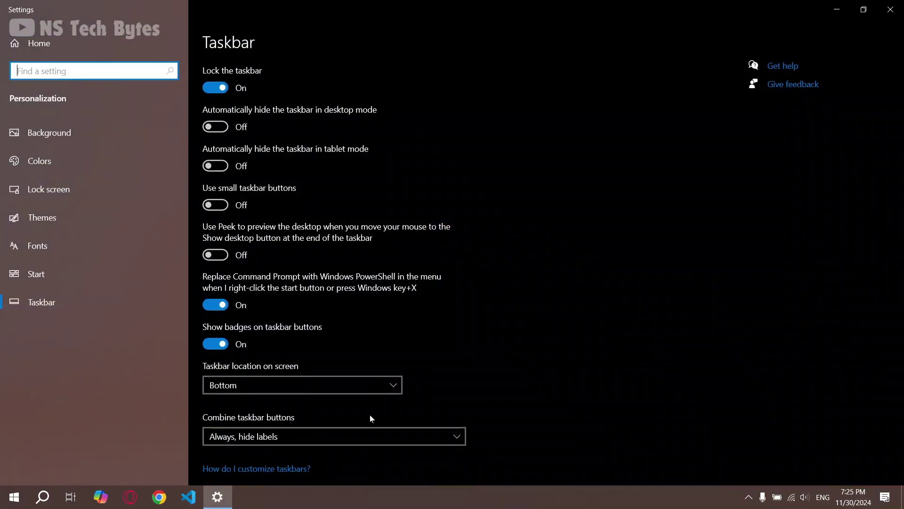
pyautogui.click(215, 205)
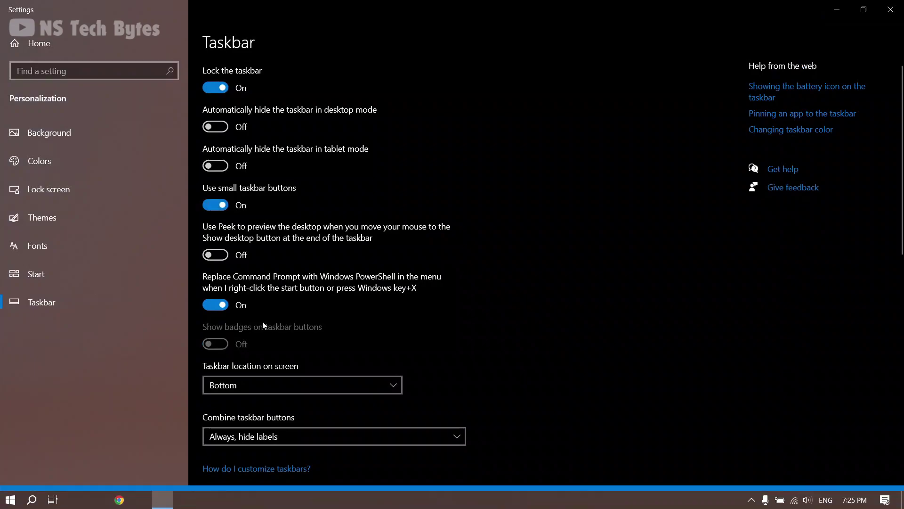
pyautogui.click(286, 386)
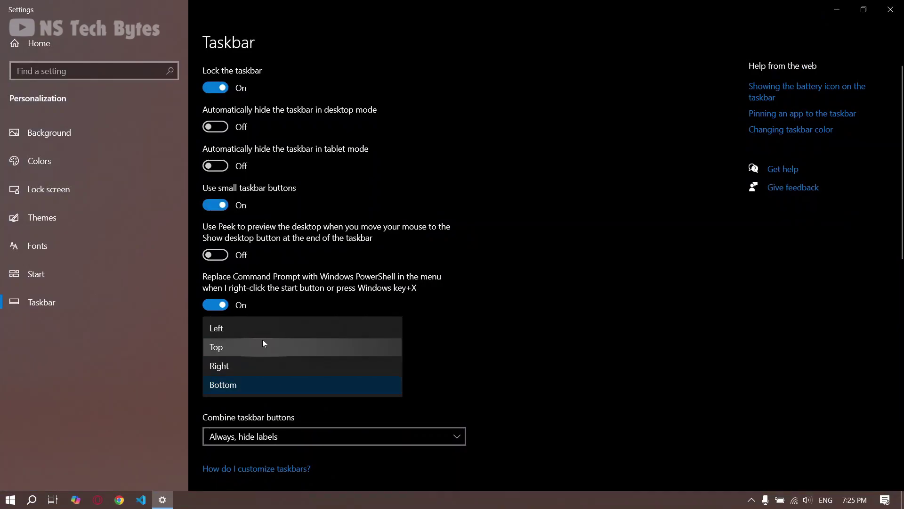
pyautogui.click(263, 344)
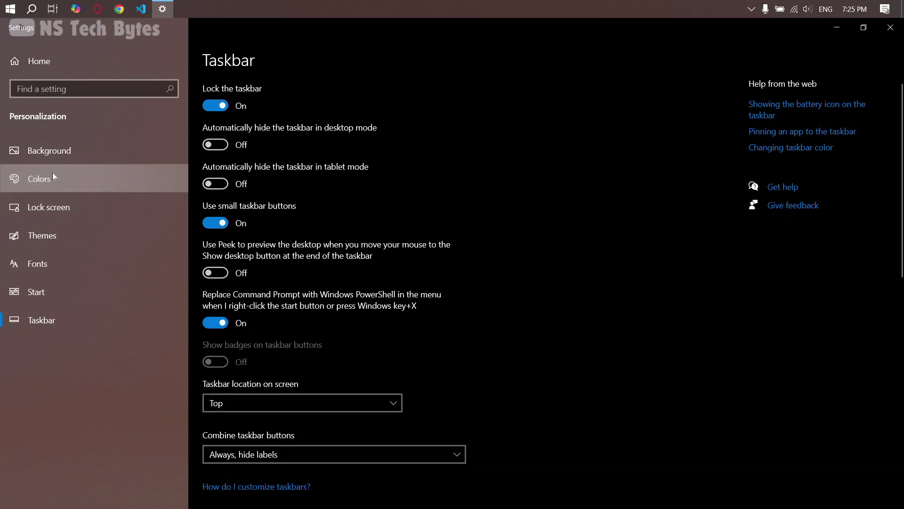
# Set the Windows color mode to Light in the personalization settings and close Settings
pyautogui.click(53, 174)
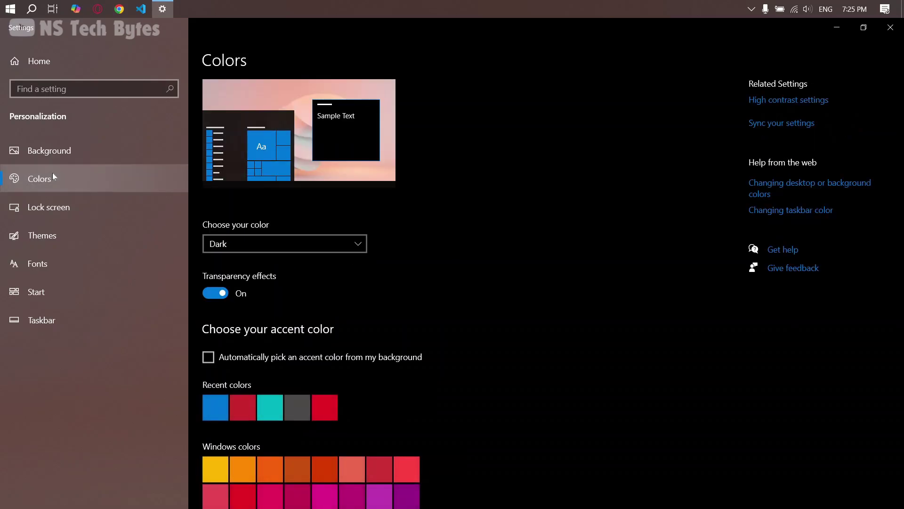
pyautogui.click(224, 240)
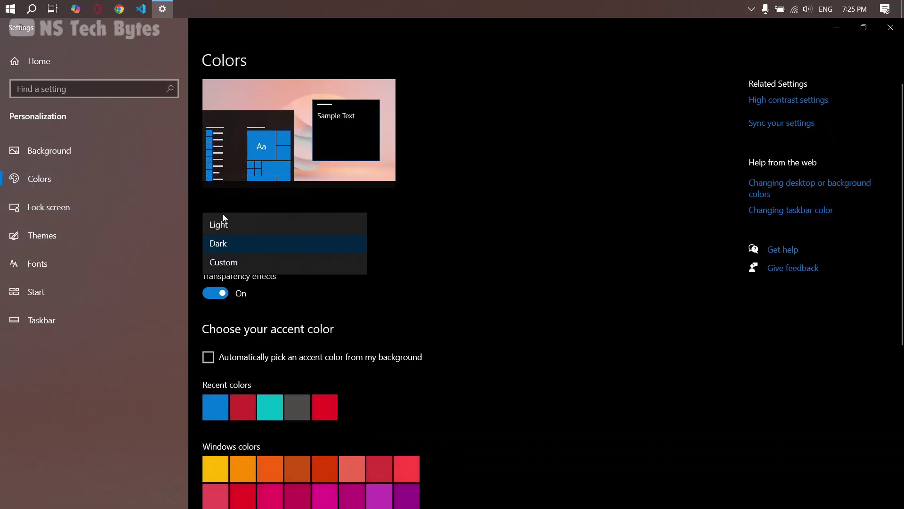
pyautogui.click(224, 224)
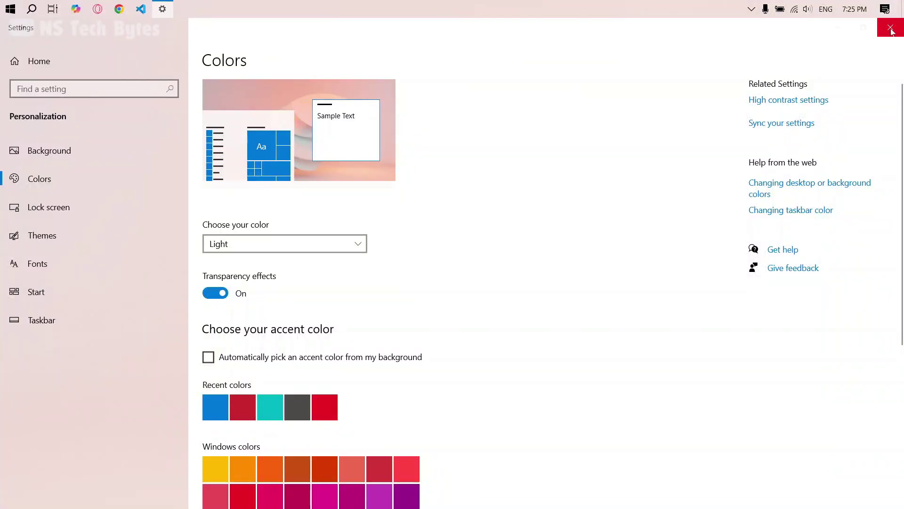
pyautogui.click(891, 32)
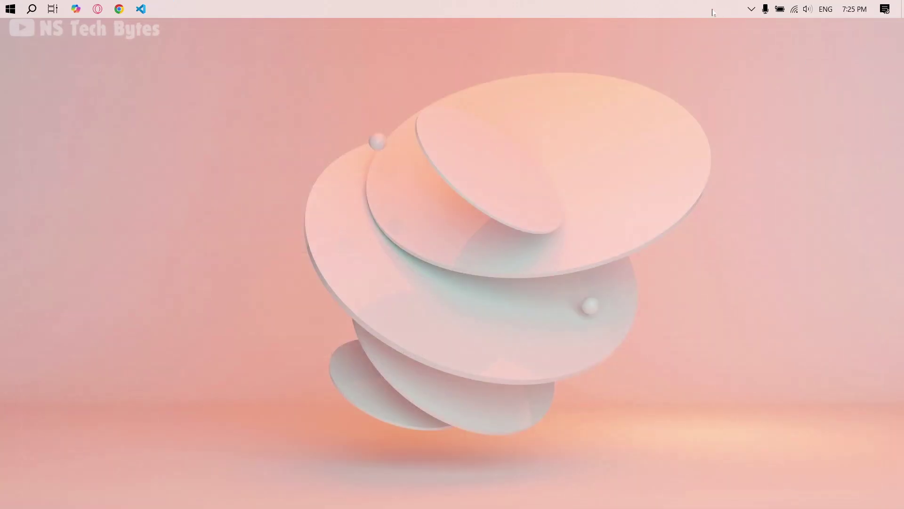
# Open the Rainmeter manager from the system tray, load ModernBar's Main.ini skin, and minimize the manager
pyautogui.click(751, 9)
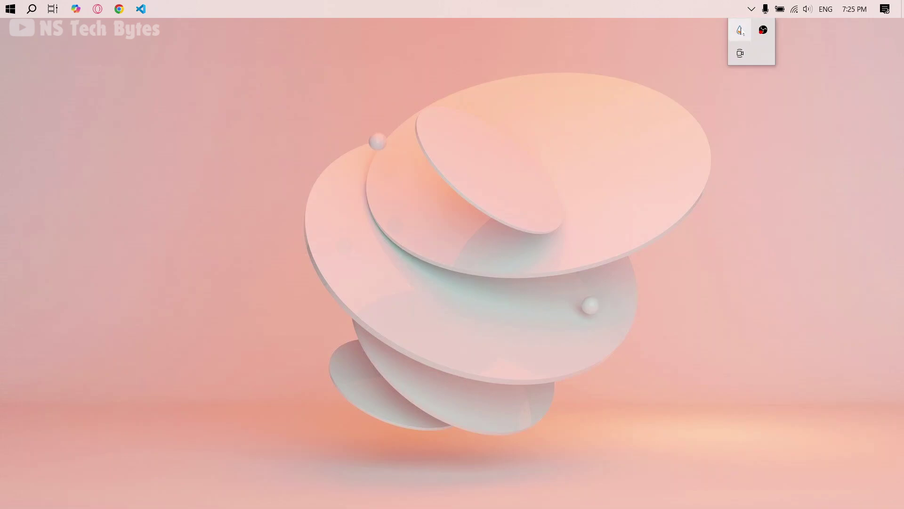
pyautogui.click(740, 30)
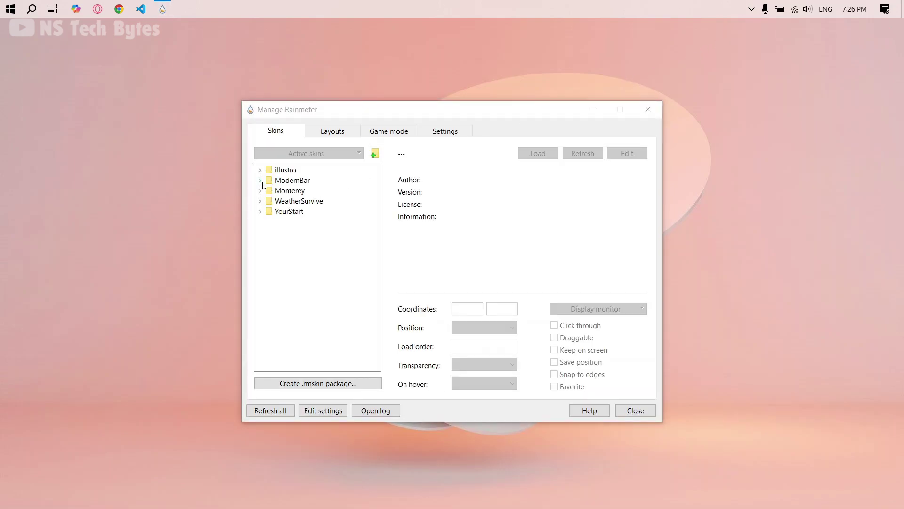
pyautogui.click(261, 181)
pyautogui.click(269, 201)
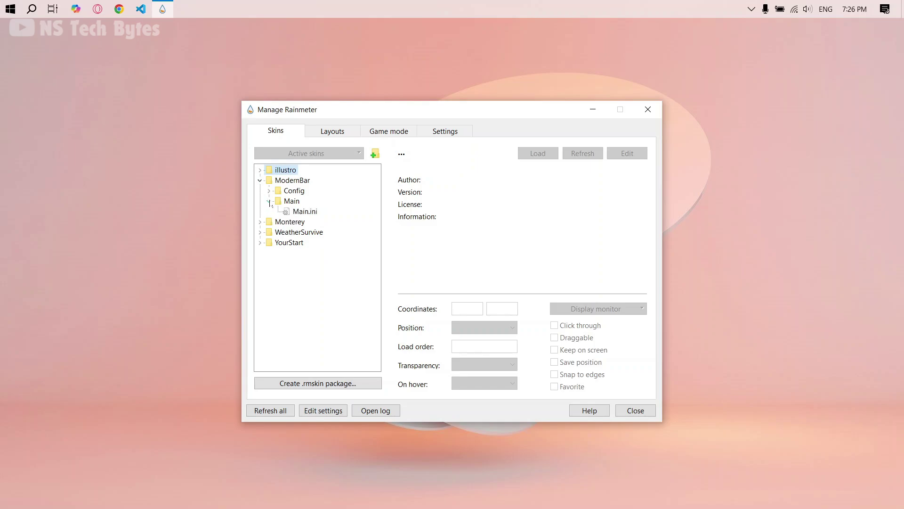
pyautogui.click(302, 212)
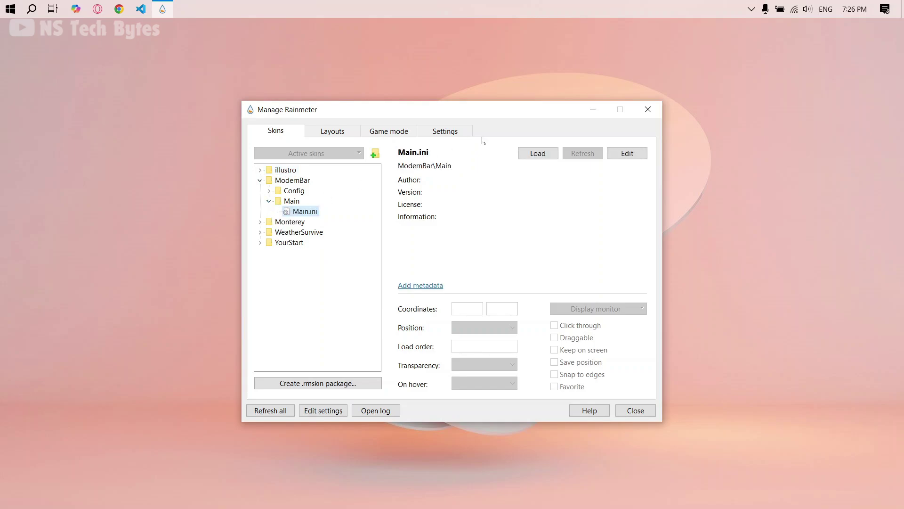
pyautogui.click(531, 154)
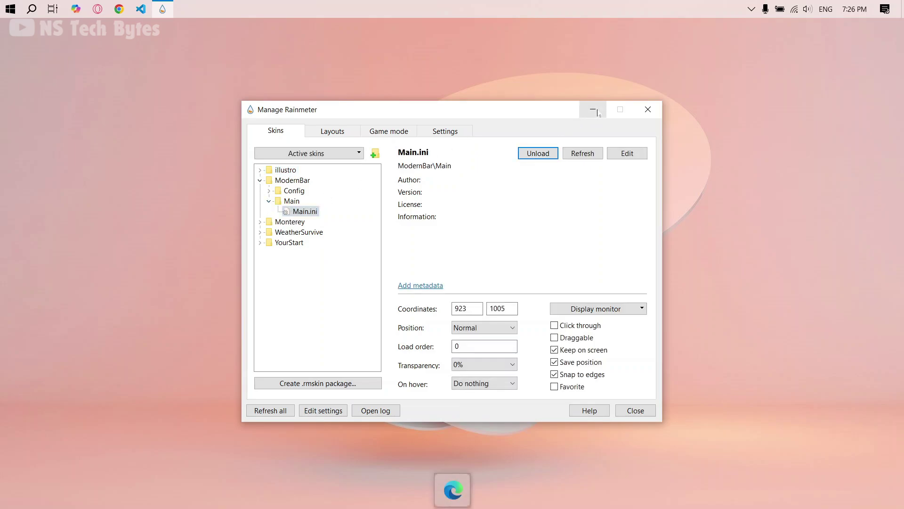
pyautogui.click(593, 111)
# Open the ModernBar dock's shortcut configuration and add the GitHub Desktop shortcut from the Desktop folder
pyautogui.rightClick(460, 477)
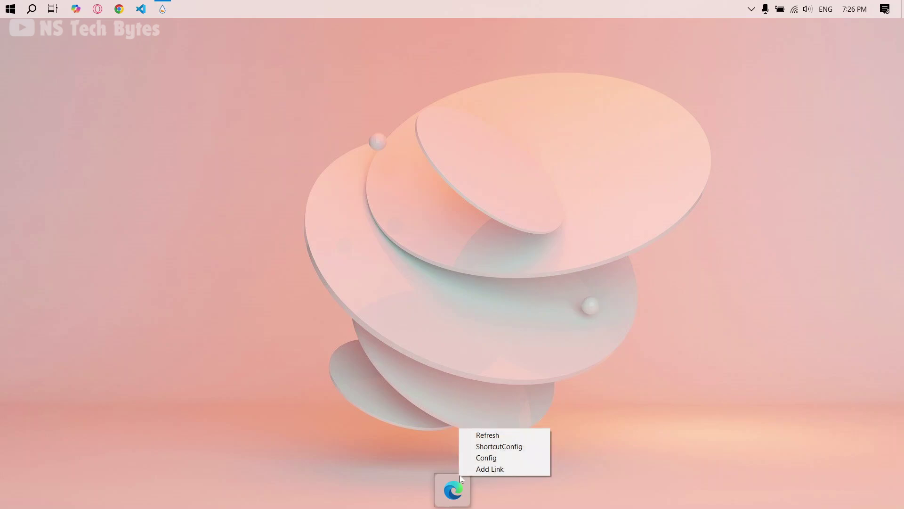
pyautogui.click(481, 450)
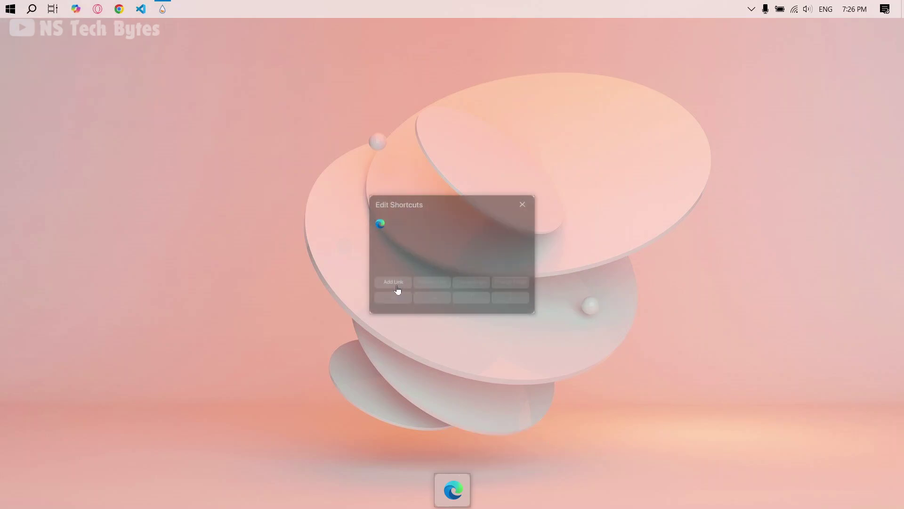
pyautogui.click(398, 289)
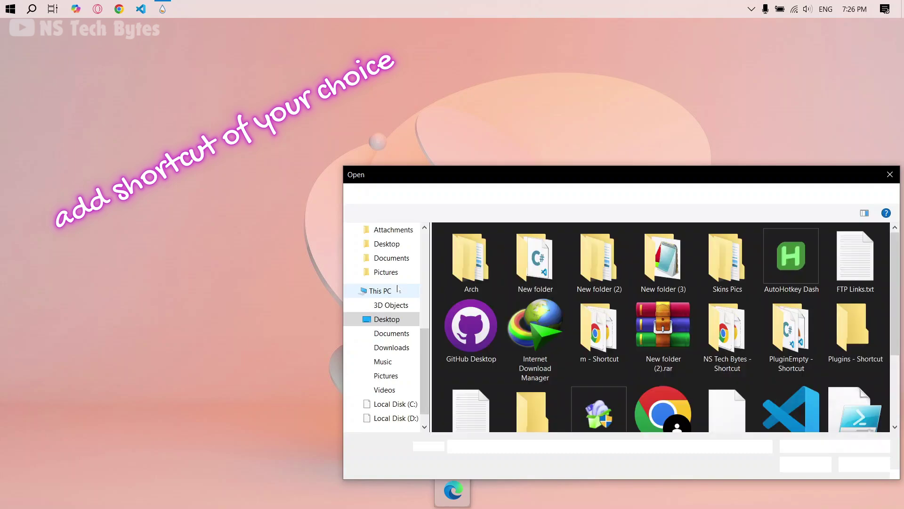
pyautogui.click(471, 327)
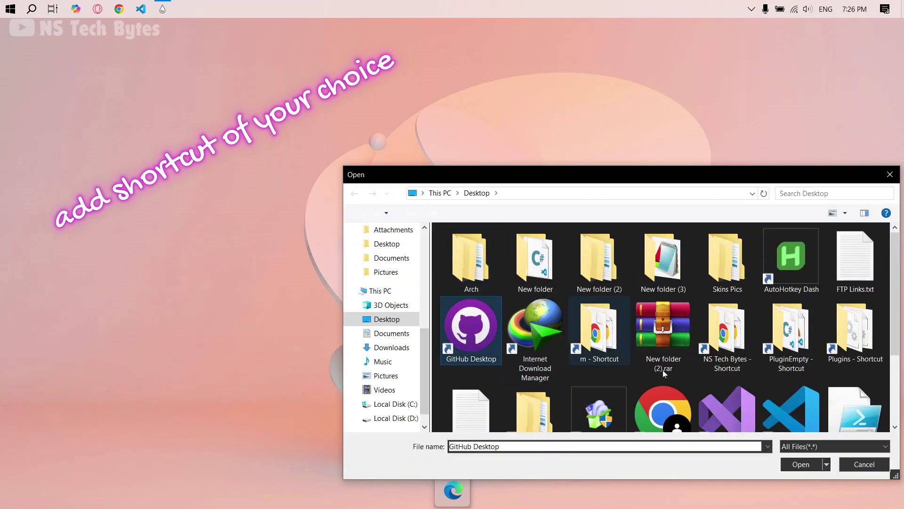
pyautogui.click(799, 465)
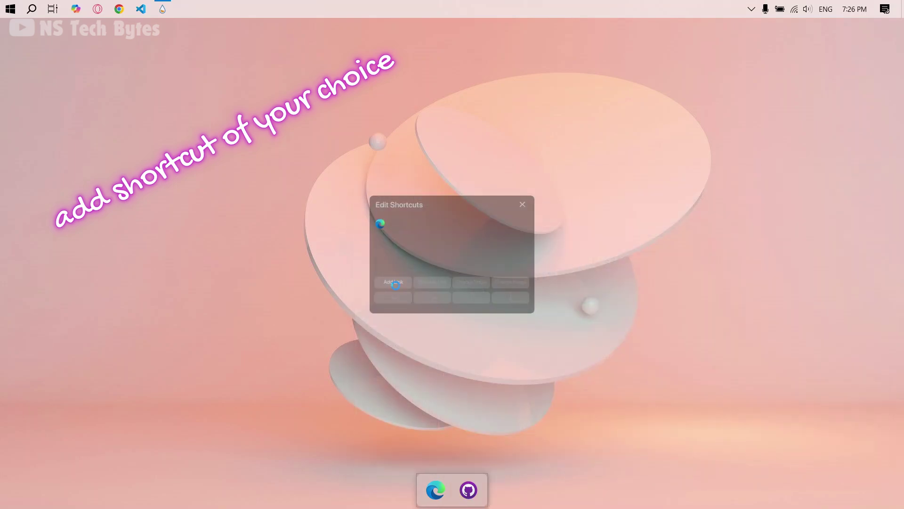
# Add the Visual Studio 2022 and AutoHotkey Dash shortcuts from the Desktop folder to the ModernBar dock
pyautogui.click(394, 282)
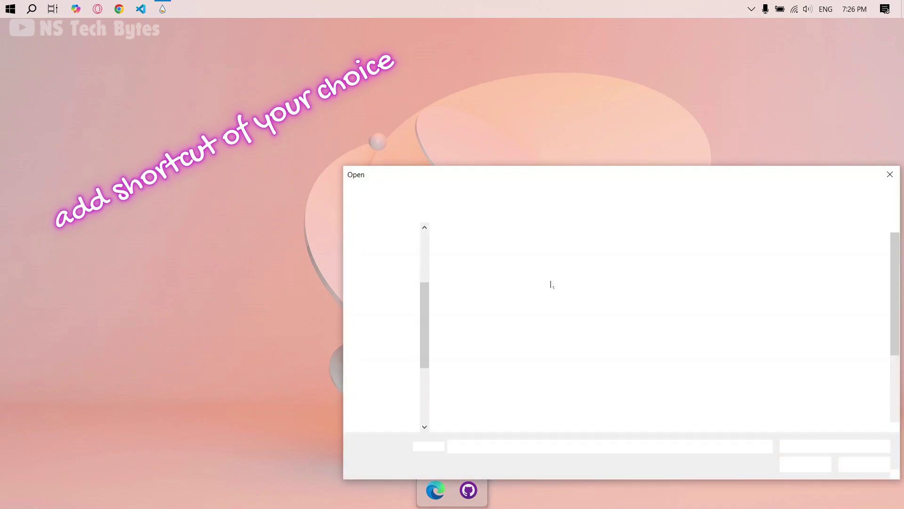
pyautogui.click(728, 409)
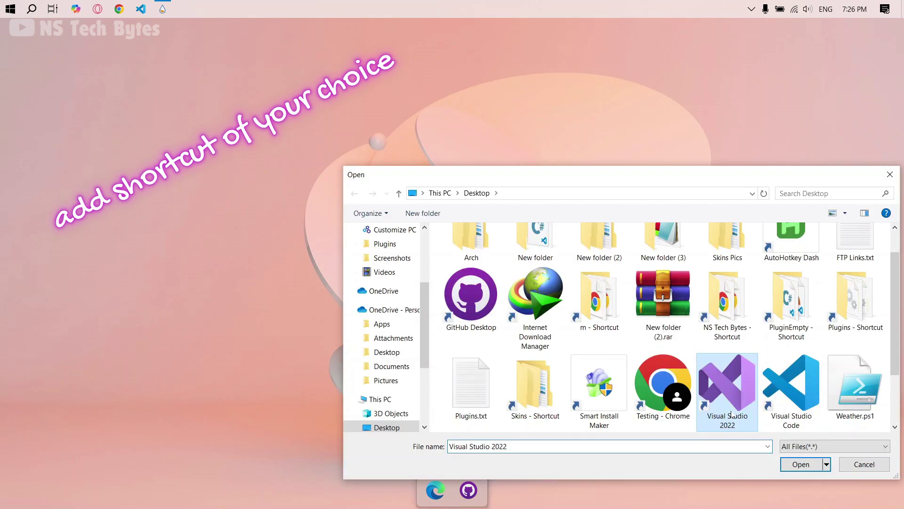
pyautogui.click(799, 466)
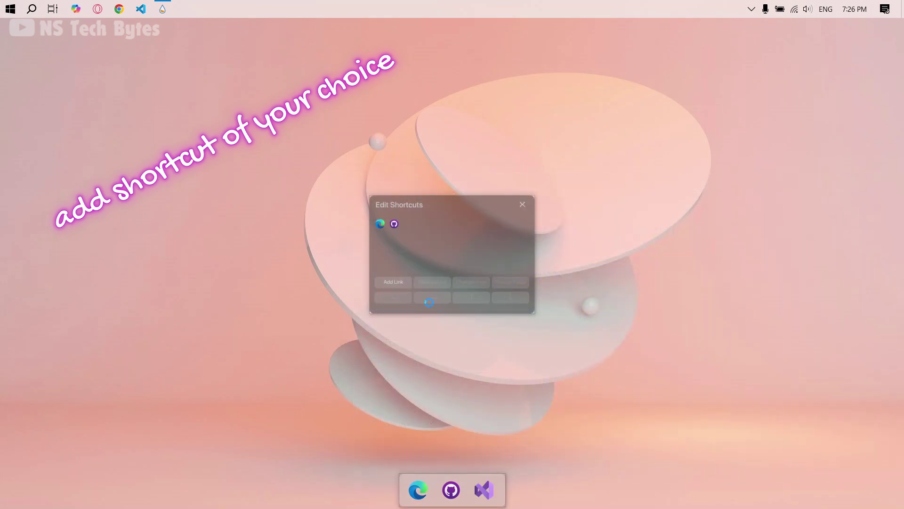
pyautogui.click(391, 285)
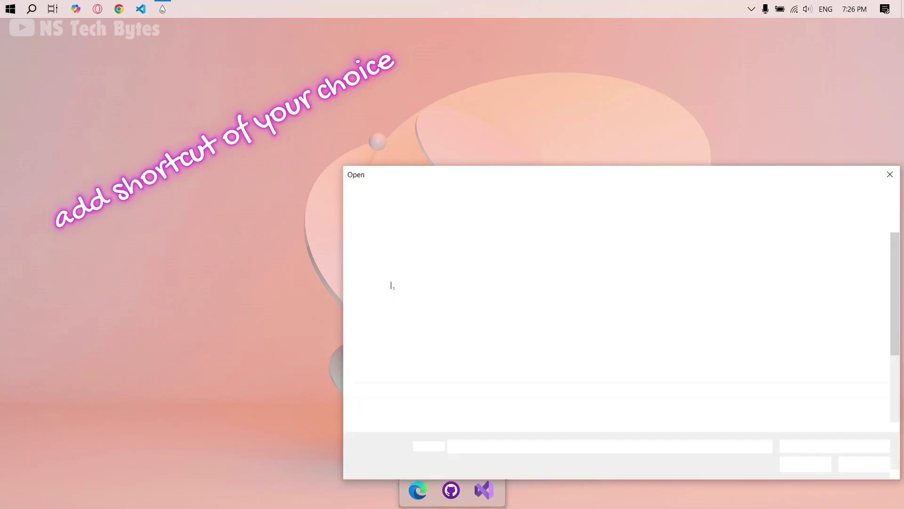
pyautogui.click(784, 279)
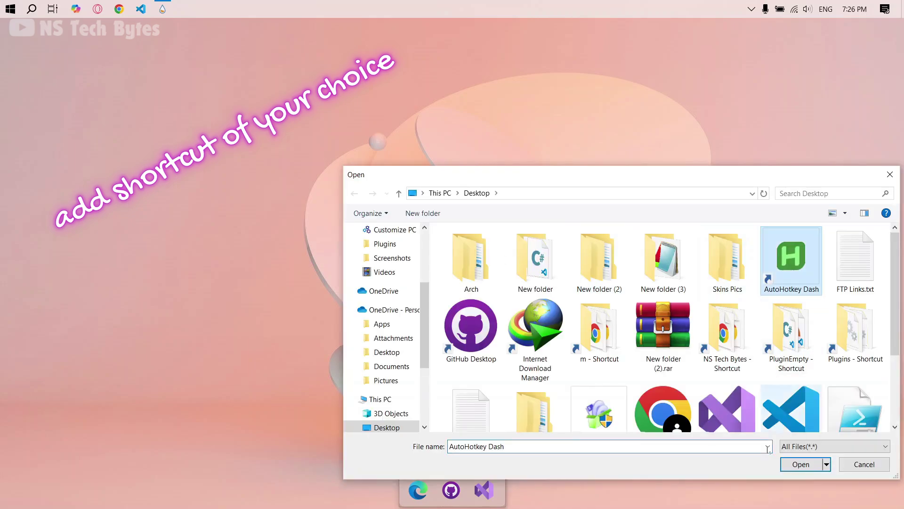
pyautogui.click(795, 468)
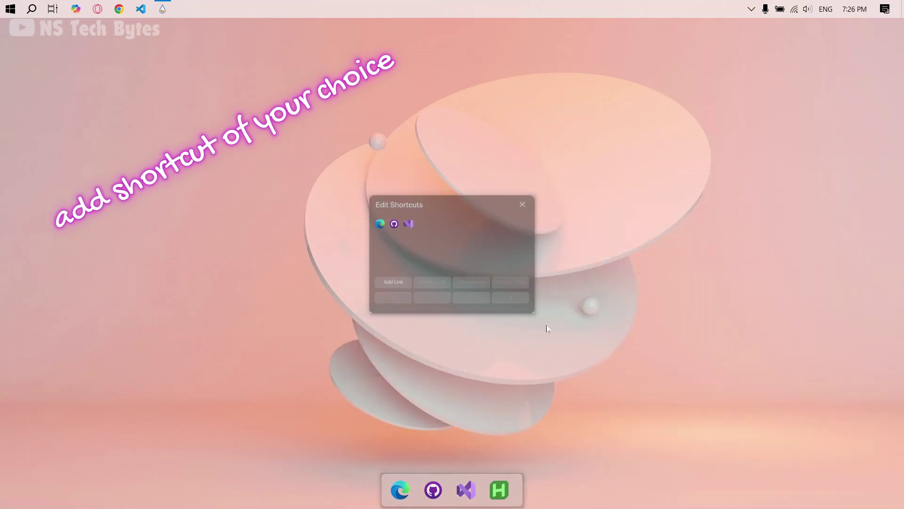
# Add the Visual Studio Code and Chrome shortcuts from the Desktop folder to the ModernBar dock and close the shortcut editor
pyautogui.click(379, 281)
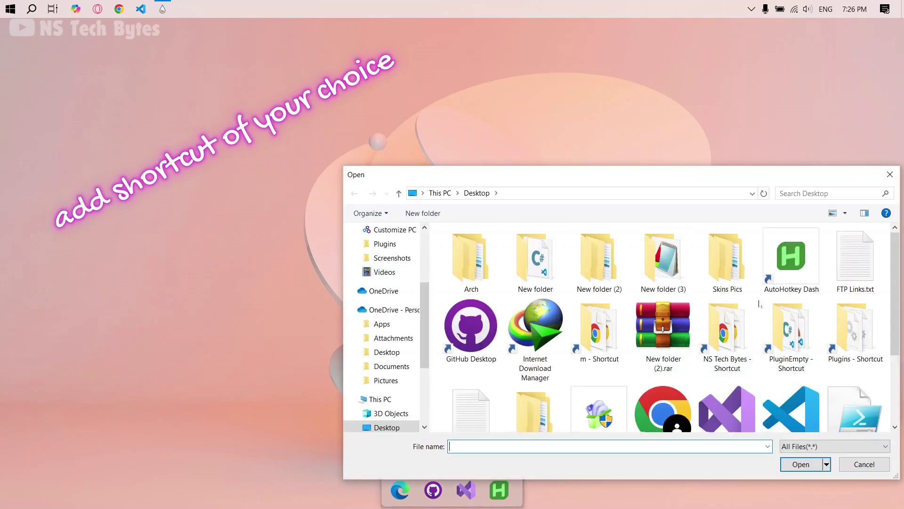
pyautogui.click(785, 401)
pyautogui.click(796, 465)
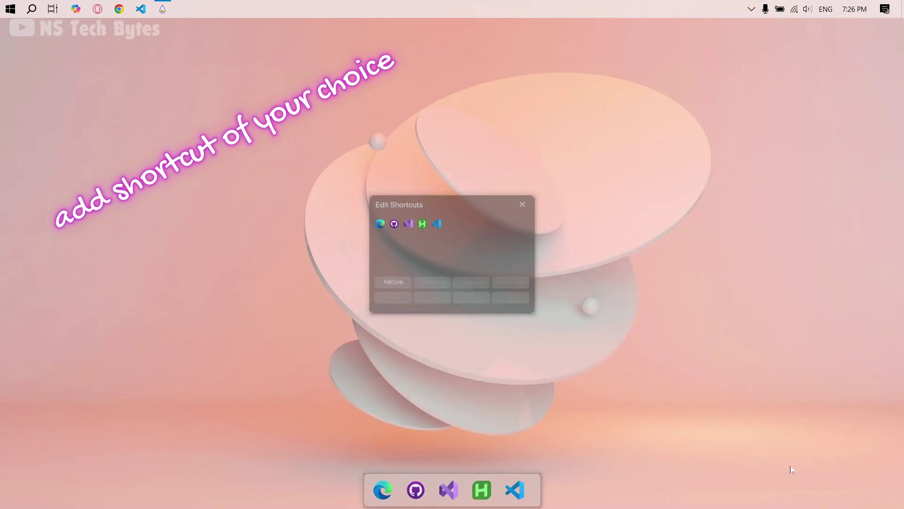
pyautogui.click(393, 282)
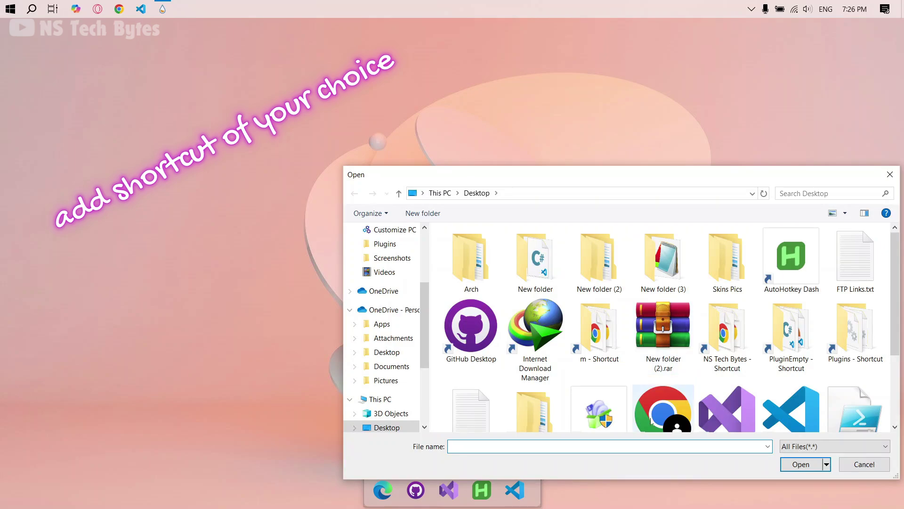
pyautogui.click(658, 414)
pyautogui.click(796, 464)
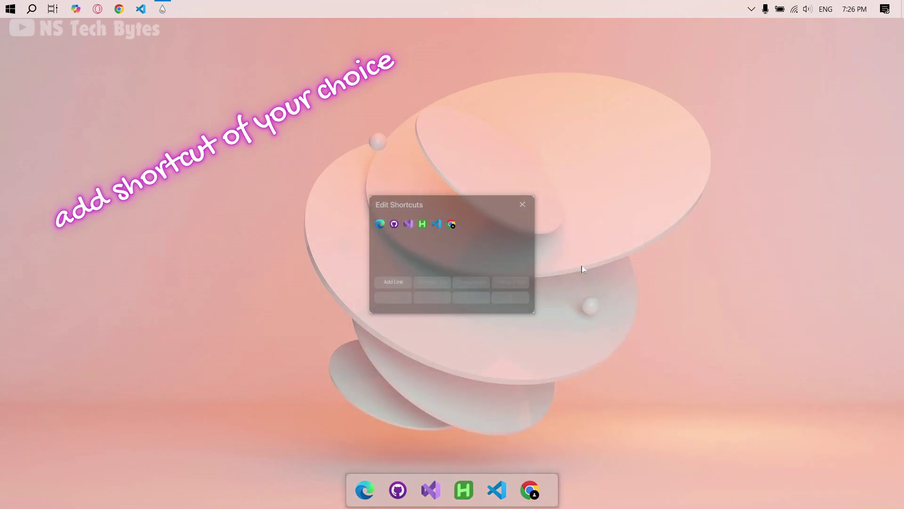
pyautogui.click(524, 205)
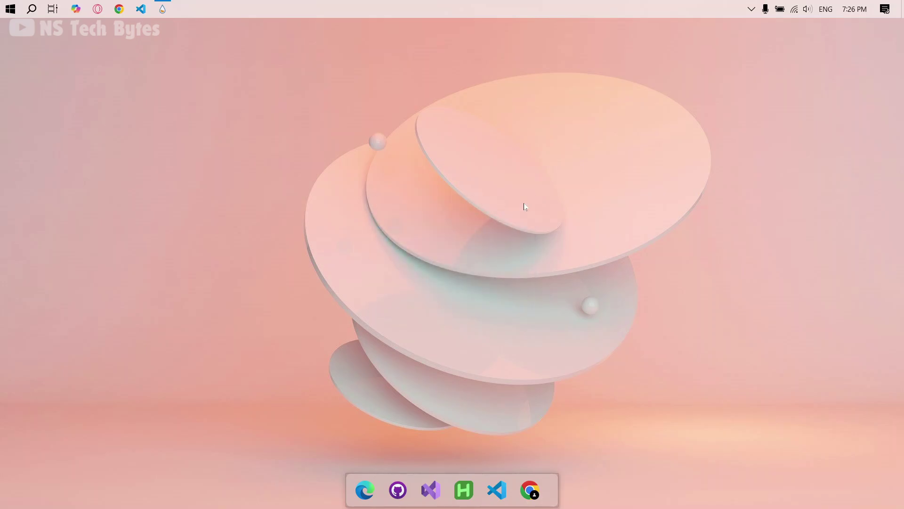
# Load Monterey's Settings.ini skin from the Rainmeter manager, place its window near the middle of the desktop, and minimize the manager
pyautogui.click(162, 9)
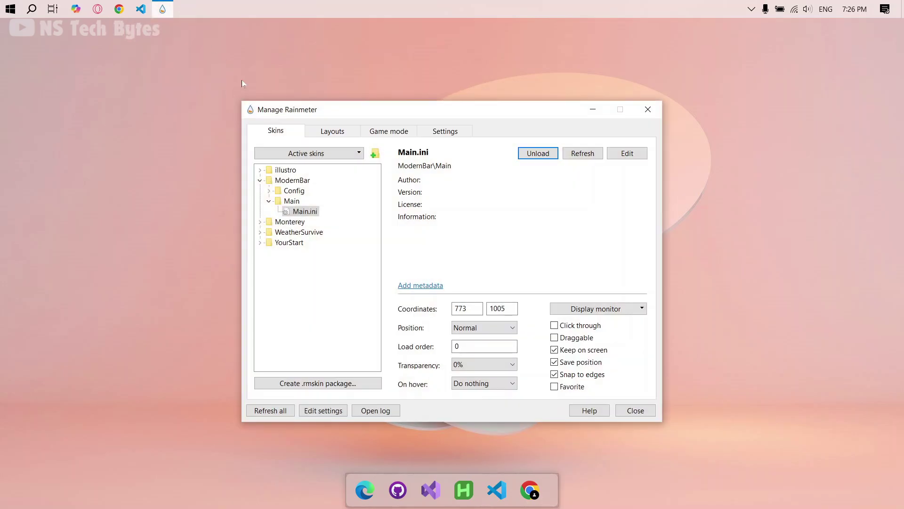
pyautogui.click(260, 180)
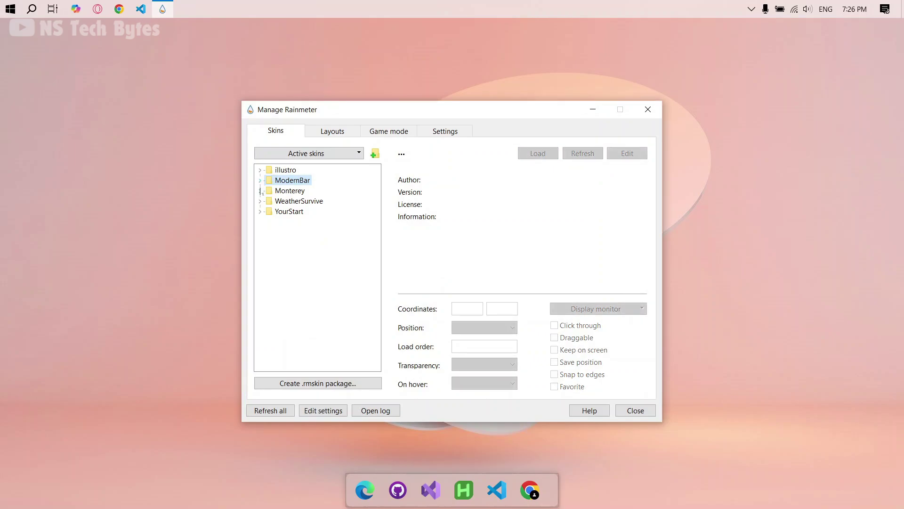
pyautogui.click(260, 191)
pyautogui.click(287, 224)
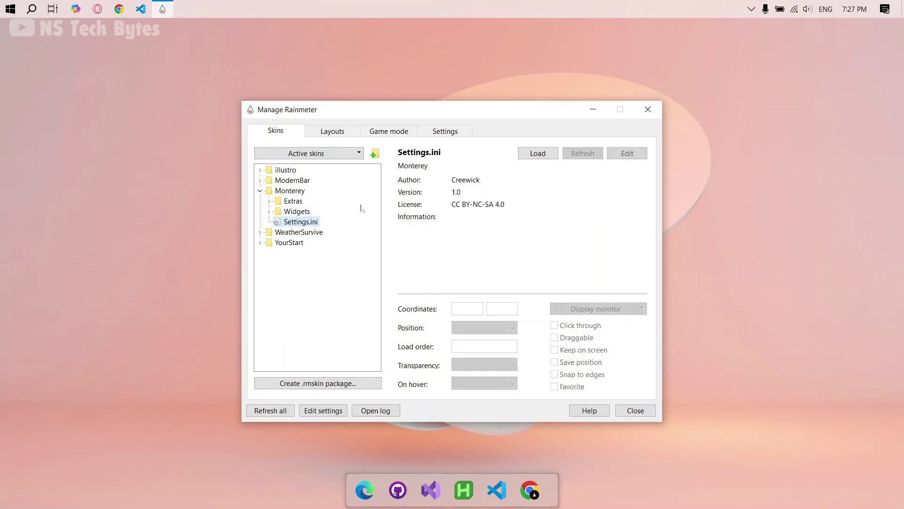
pyautogui.click(542, 155)
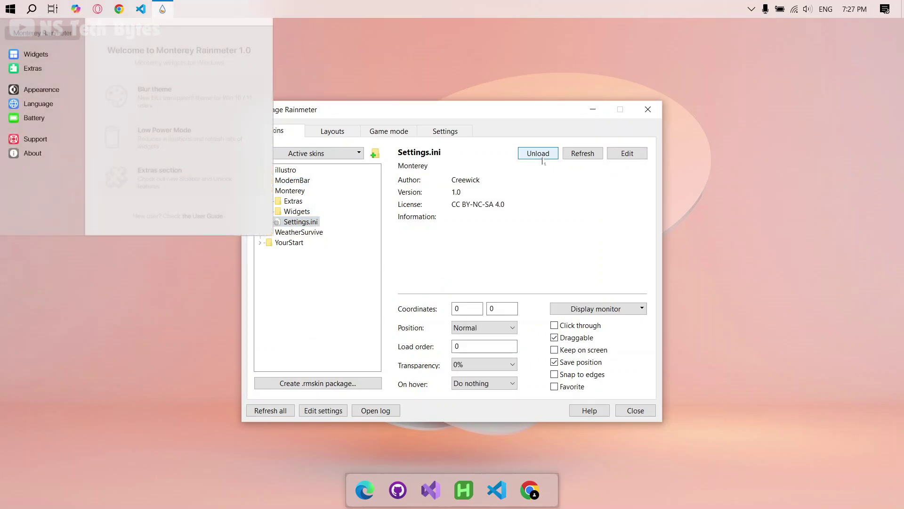
pyautogui.moveTo(153, 4); pyautogui.dragTo(534, 125)
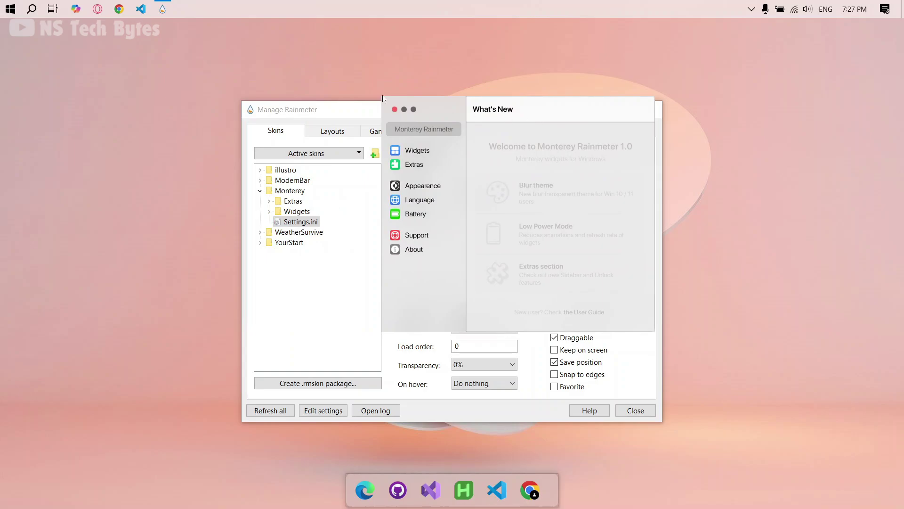
pyautogui.moveTo(365, 116); pyautogui.dragTo(206, 138)
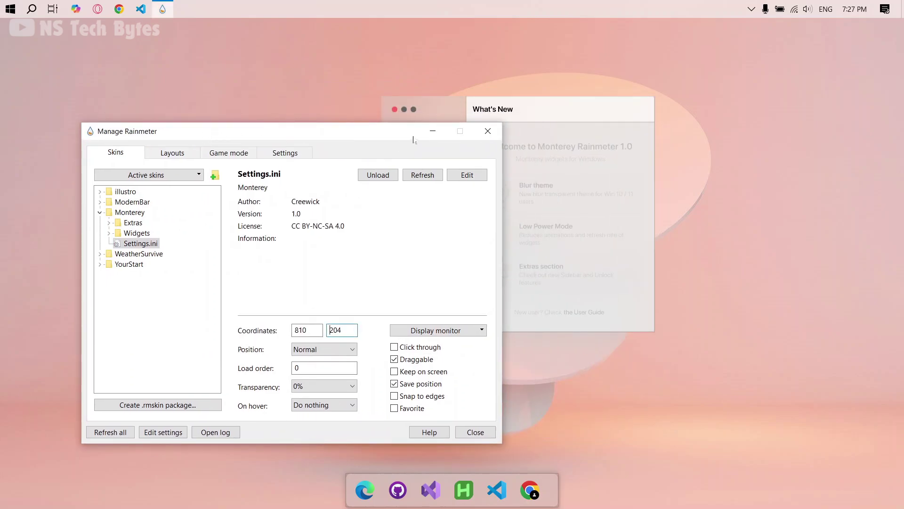
pyautogui.click(433, 131)
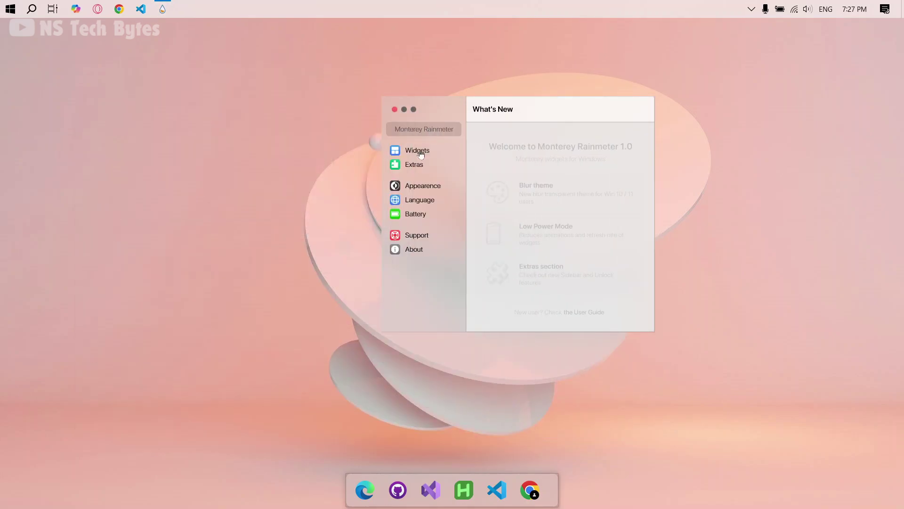
# Set the Monterey appearance theme to Color
pyautogui.click(420, 187)
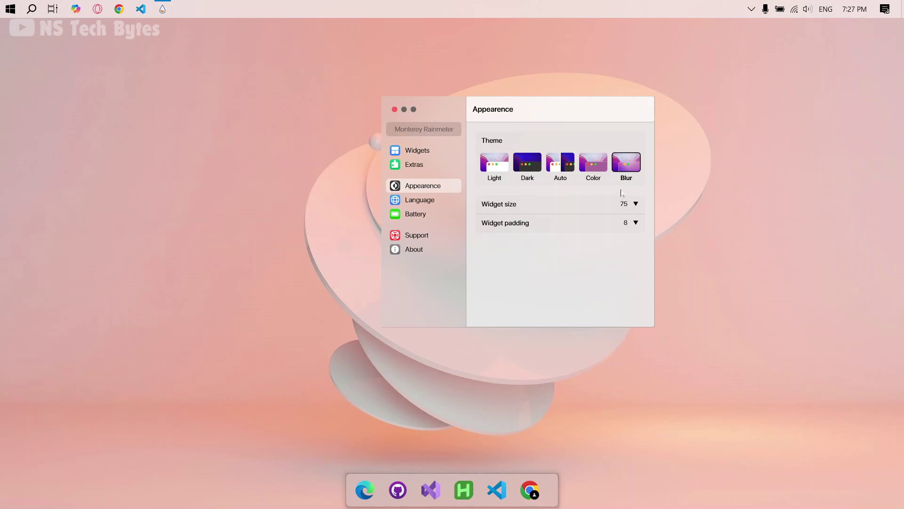
pyautogui.click(593, 167)
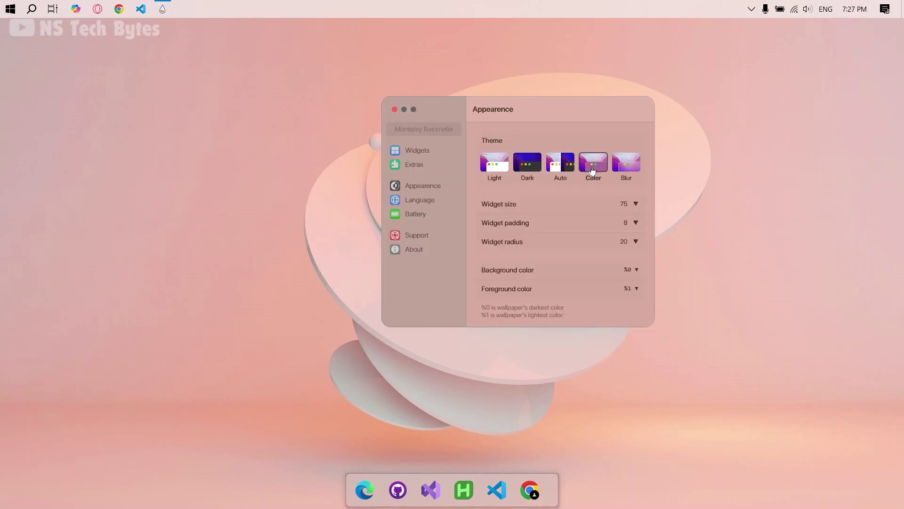
# Enable the Clock, Calendar, Monitoring, Notes, Reminders, Music and Volume widgets in the Monterey settings
pyautogui.click(416, 150)
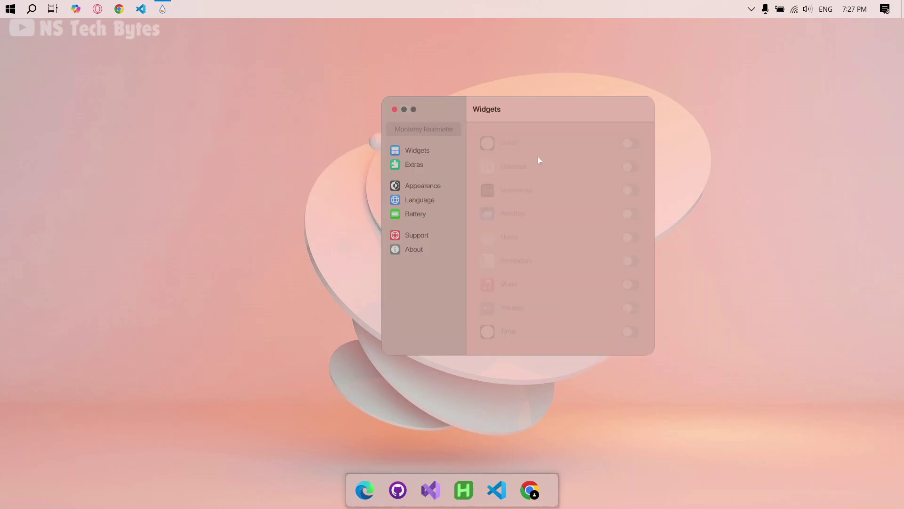
pyautogui.click(633, 144)
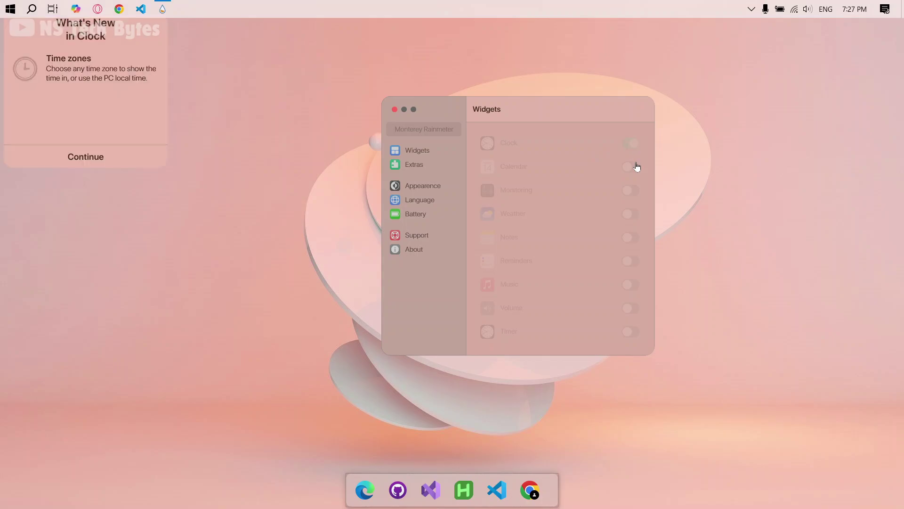
pyautogui.click(636, 168)
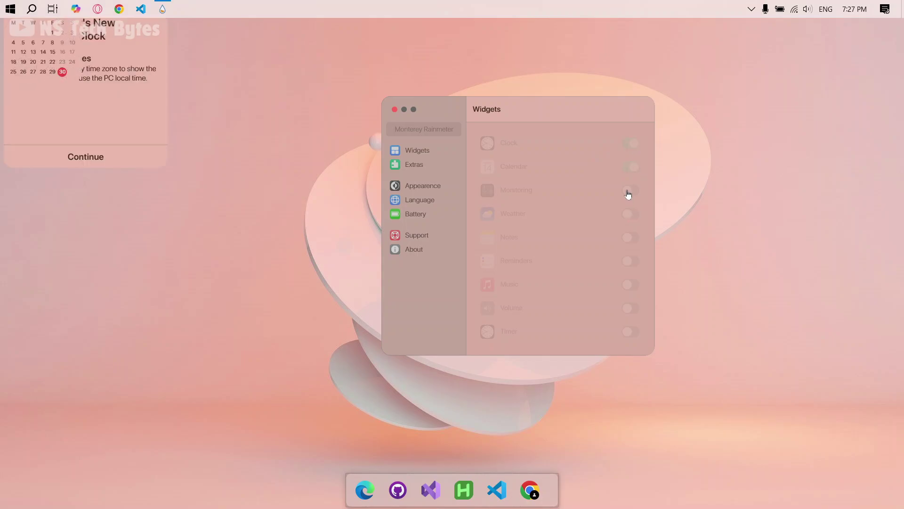
pyautogui.click(628, 191)
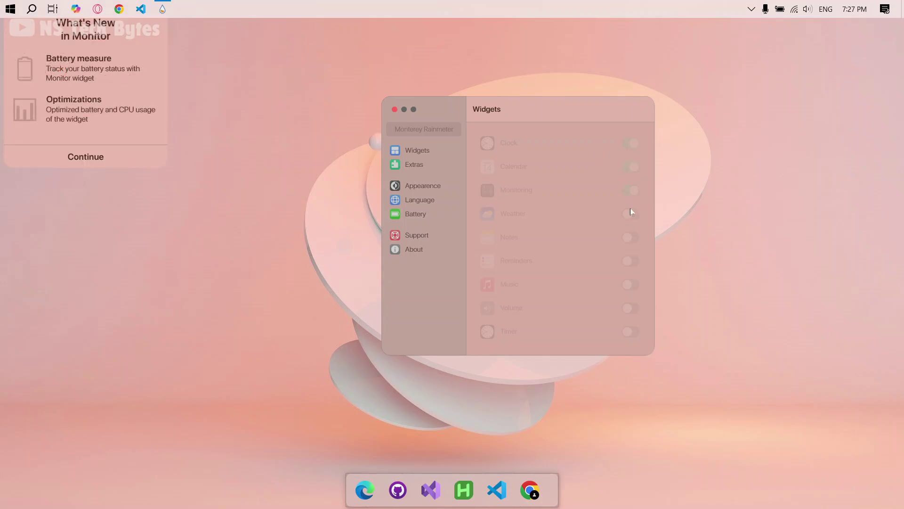
pyautogui.click(632, 238)
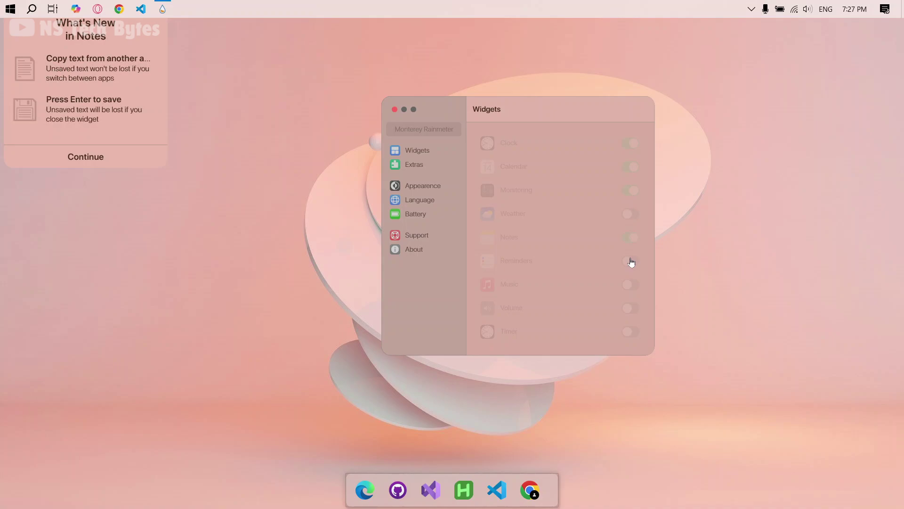
pyautogui.click(632, 261)
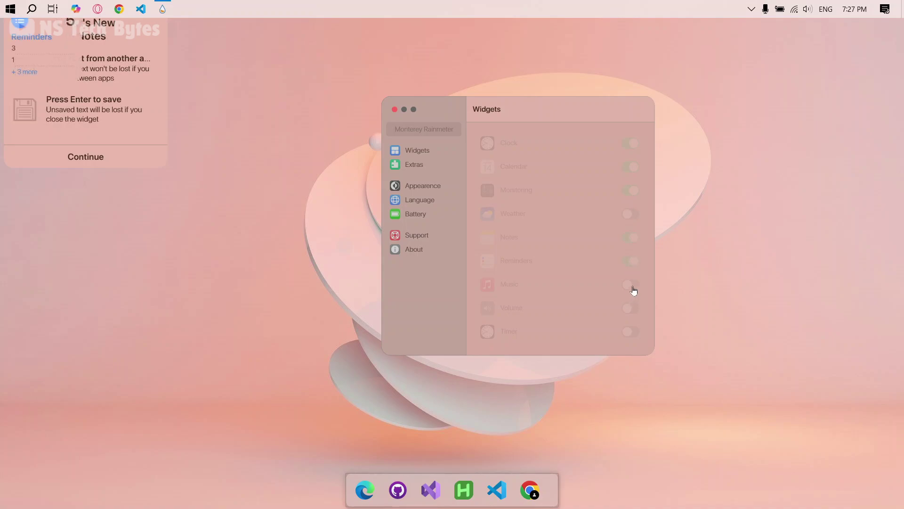
pyautogui.click(632, 289)
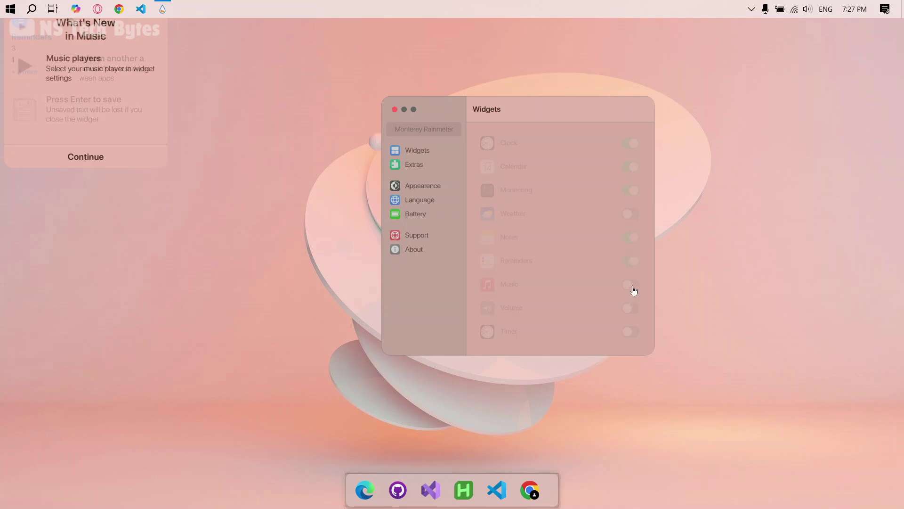
pyautogui.click(632, 313)
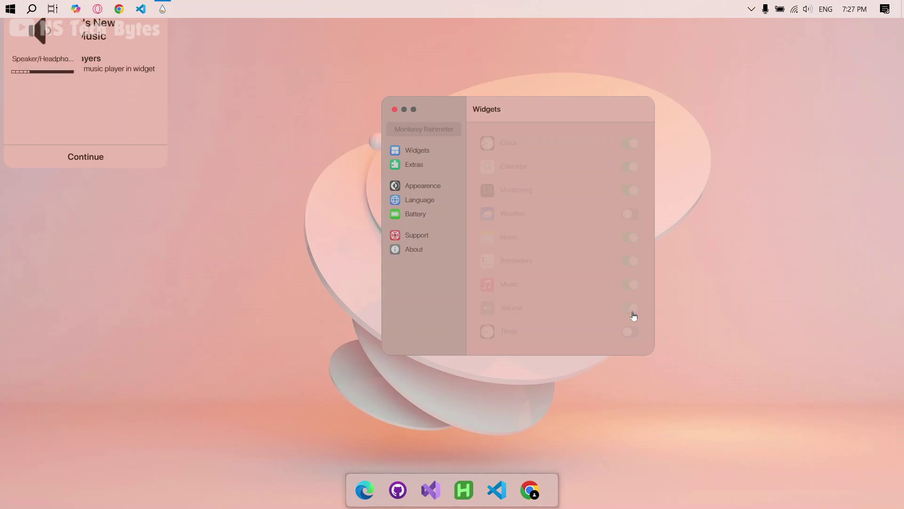
# Dismiss the Music widget's introduction card and place the widget in the lower-left area of the desktop
pyautogui.moveTo(203, 111); pyautogui.dragTo(278, 151)
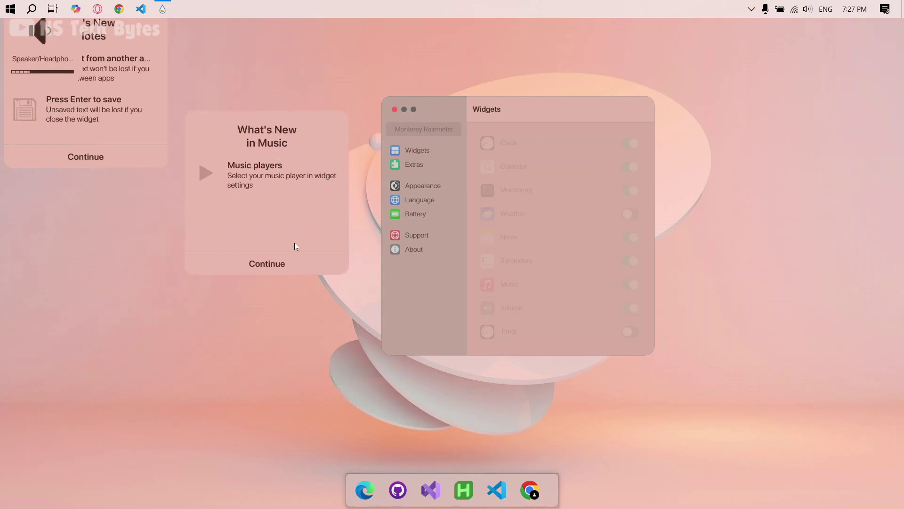
pyautogui.click(276, 264)
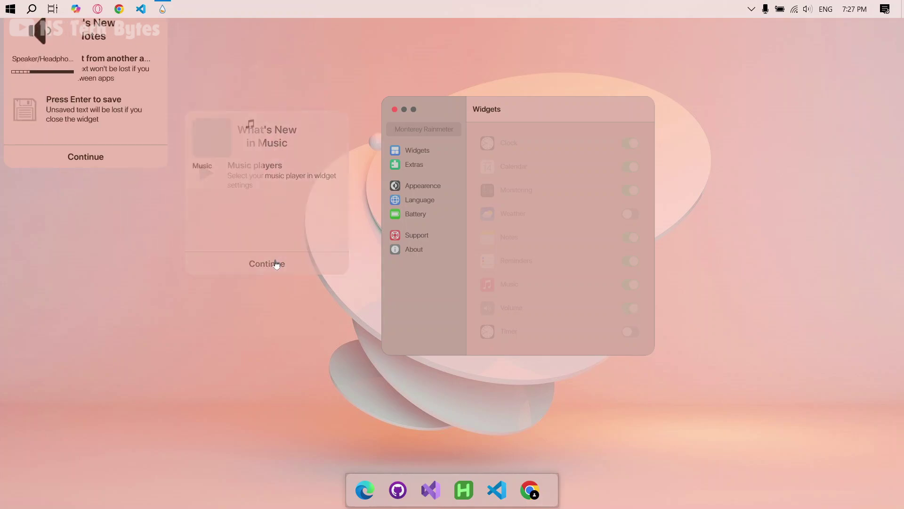
pyautogui.moveTo(215, 121); pyautogui.dragTo(105, 380)
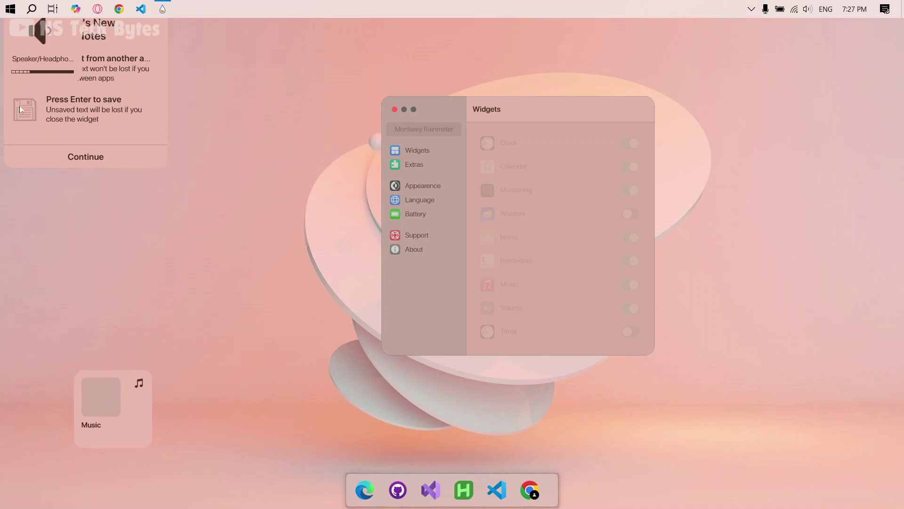
# Move the Volume widget to the upper-right area of the desktop and place the Reminders widget just below it
pyautogui.moveTo(10, 59); pyautogui.dragTo(711, 136)
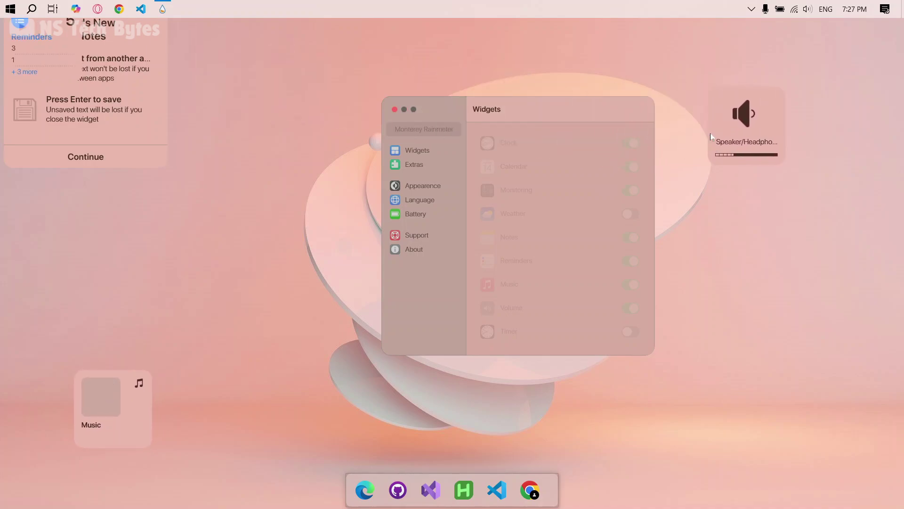
pyautogui.click(32, 49)
pyautogui.click(86, 34)
pyautogui.click(36, 36)
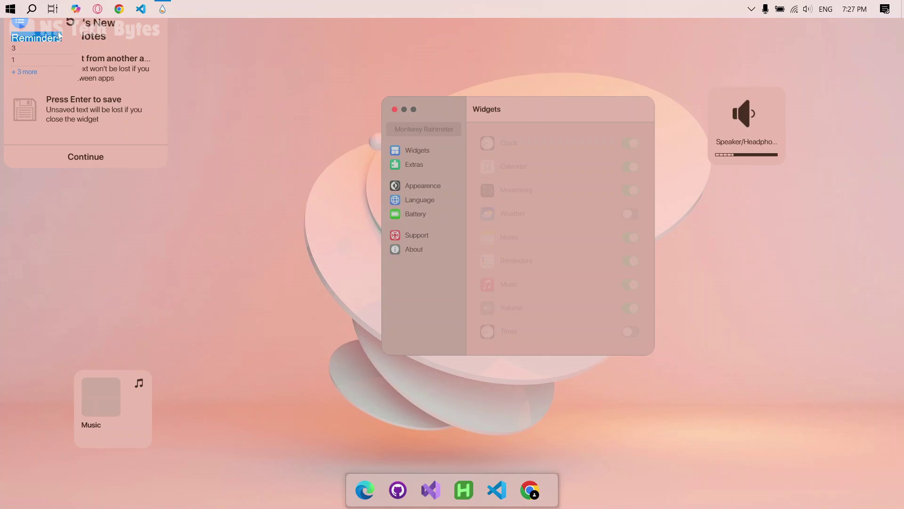
pyautogui.click(98, 191)
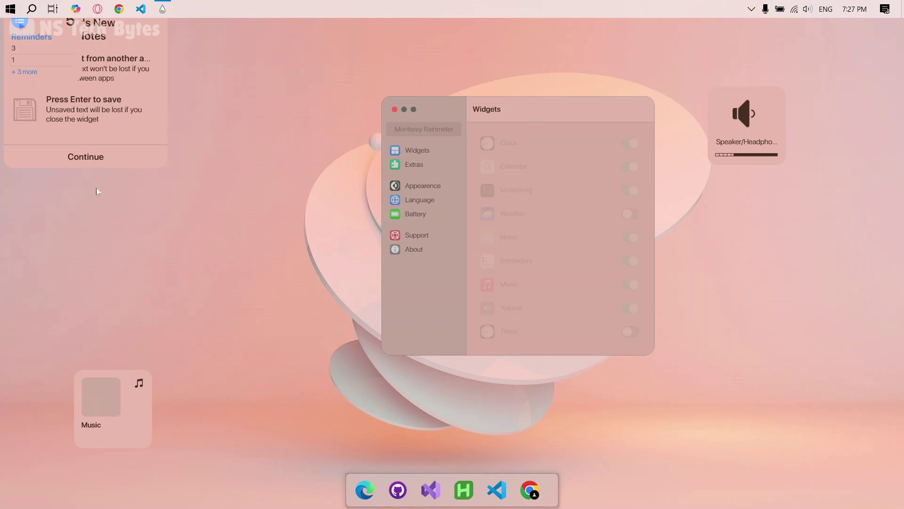
pyautogui.moveTo(25, 31); pyautogui.dragTo(741, 190)
# Dismiss the Notes widget's introduction card and place the widget below the Reminders widget
pyautogui.moveTo(68, 51); pyautogui.dragTo(148, 177)
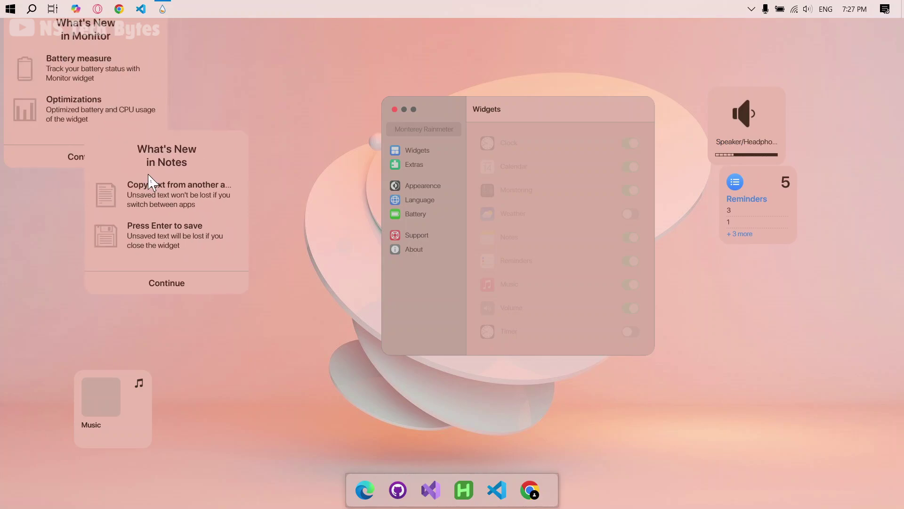
pyautogui.click(174, 292)
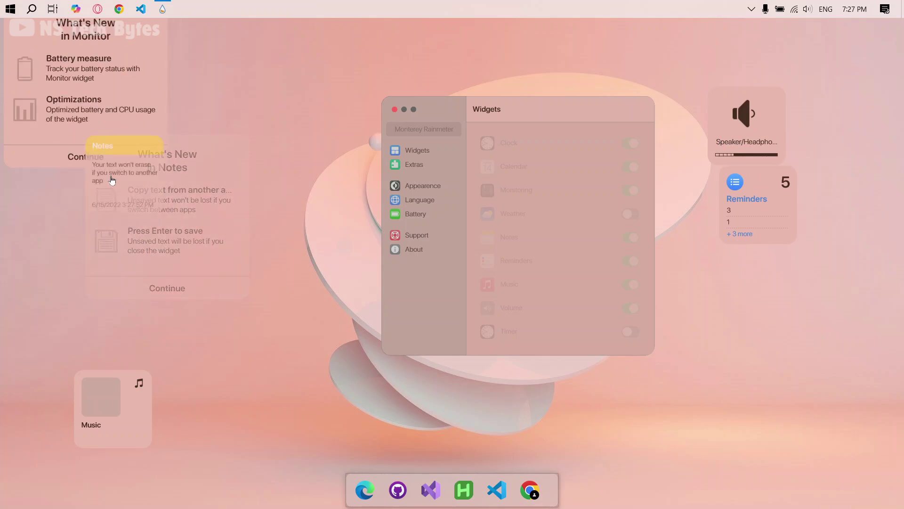
pyautogui.moveTo(94, 150); pyautogui.dragTo(760, 277)
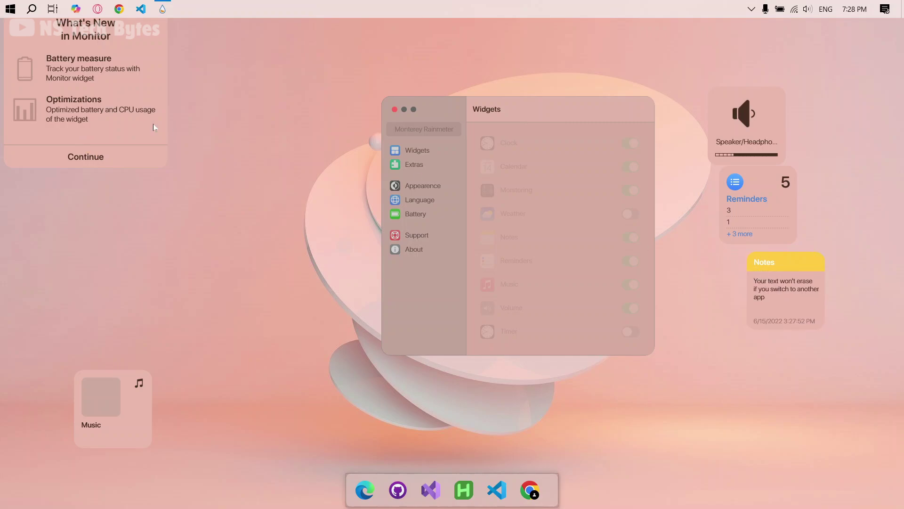
# Dismiss the Monitor introduction card, place that widget beside Reminders, and move the Calendar widget to the desktop's lower-right area
pyautogui.click(78, 162)
pyautogui.moveTo(41, 94); pyautogui.dragTo(837, 214)
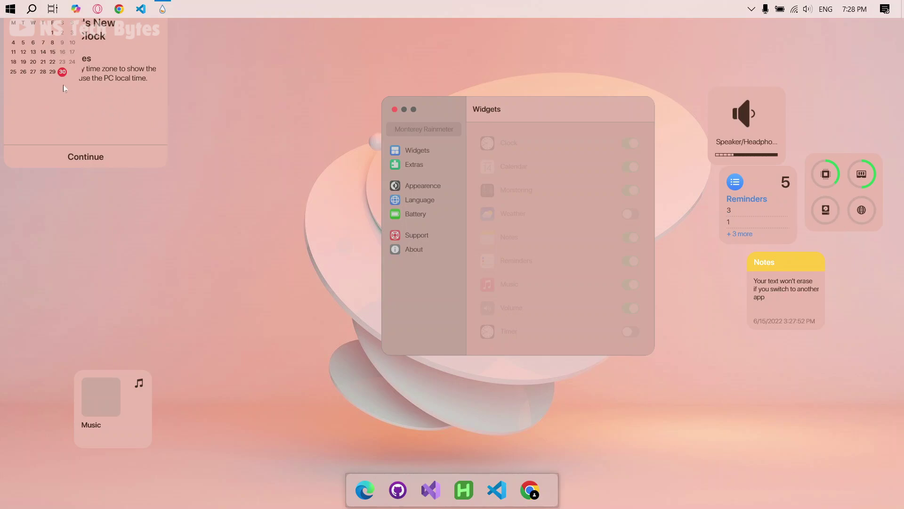
pyautogui.moveTo(52, 62); pyautogui.dragTo(848, 411)
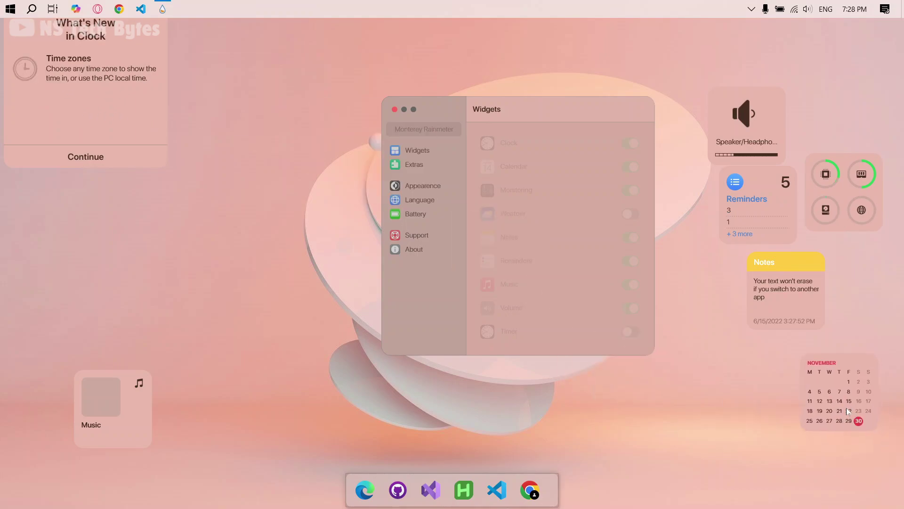
# Dismiss the Clock introduction card, then place Clock near the desktop's right edge with Volume beside it and Reminders beside the Calendar
pyautogui.click(77, 159)
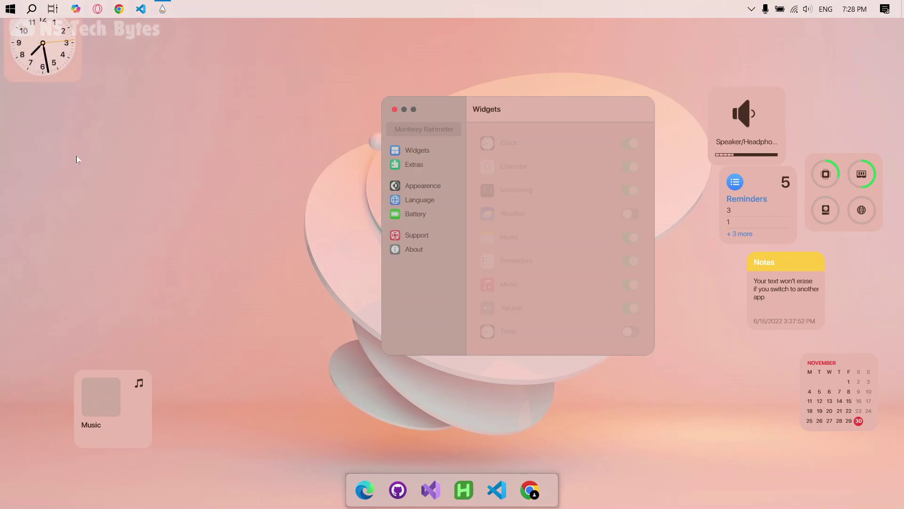
pyautogui.moveTo(46, 35); pyautogui.dragTo(872, 173)
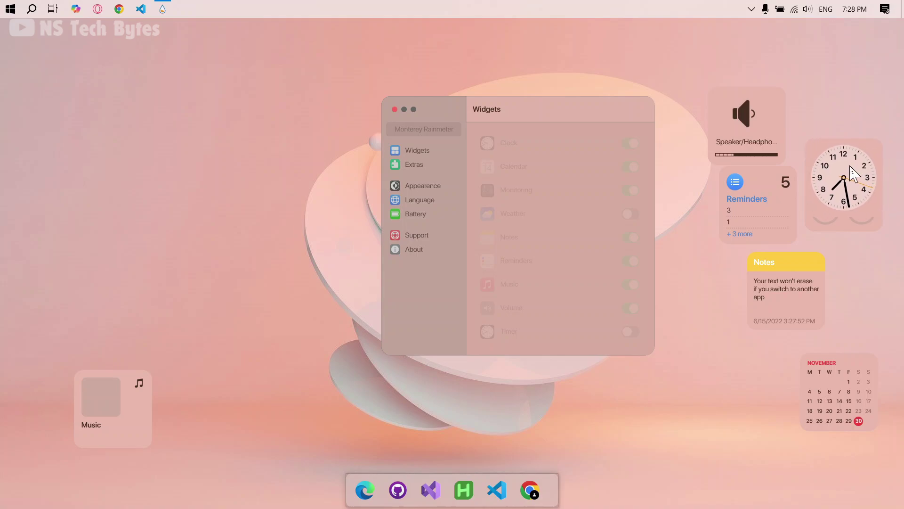
pyautogui.moveTo(759, 212); pyautogui.dragTo(730, 383)
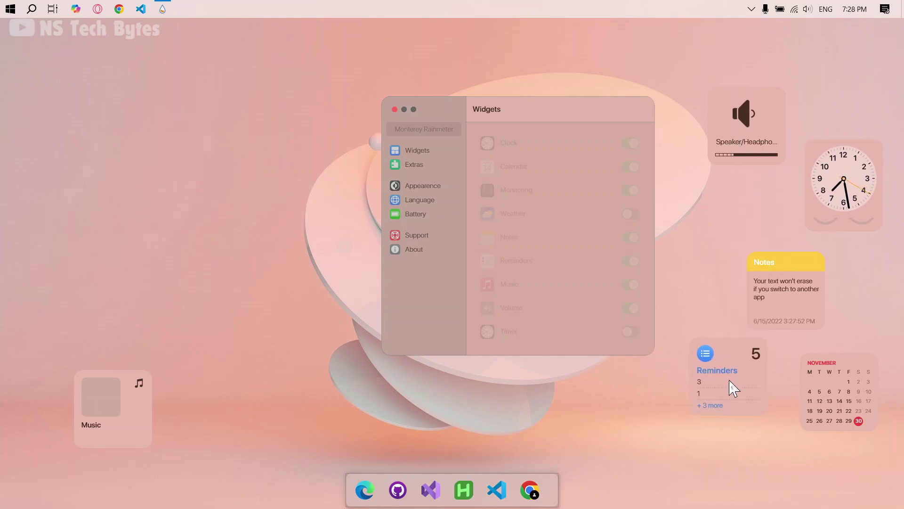
pyautogui.moveTo(755, 135); pyautogui.dragTo(769, 187)
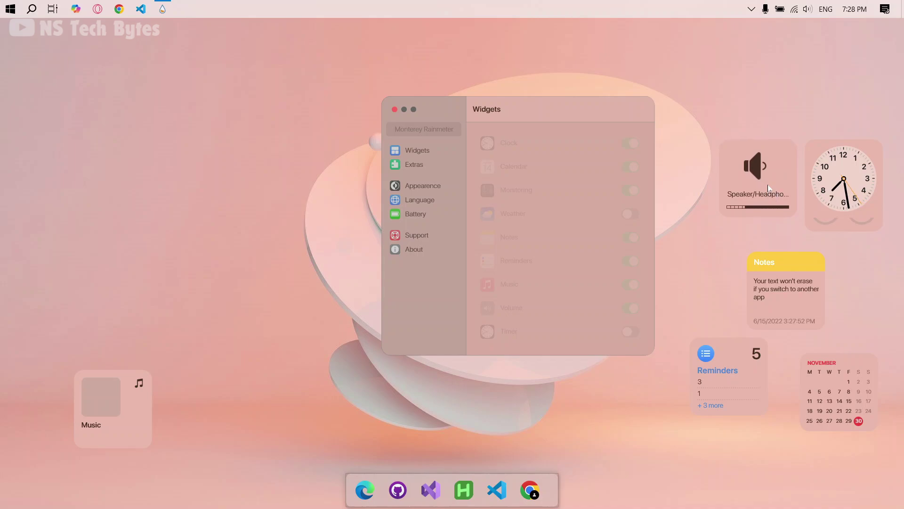
# Arrange the Volume, Clock, Notes, Monitor, Reminders and Calendar widgets into an aligned two-column grid along the desktop's right side
pyautogui.moveTo(826, 221); pyautogui.dragTo(767, 274)
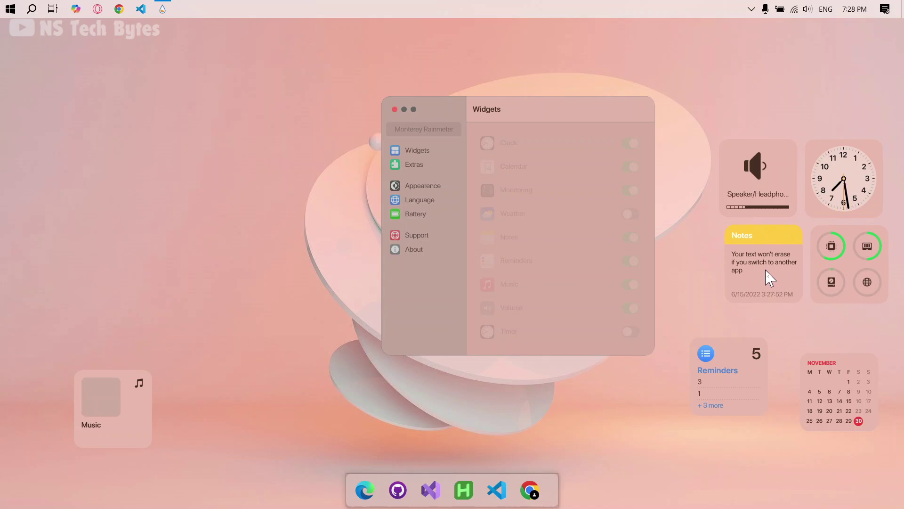
pyautogui.moveTo(771, 172); pyautogui.dragTo(776, 173)
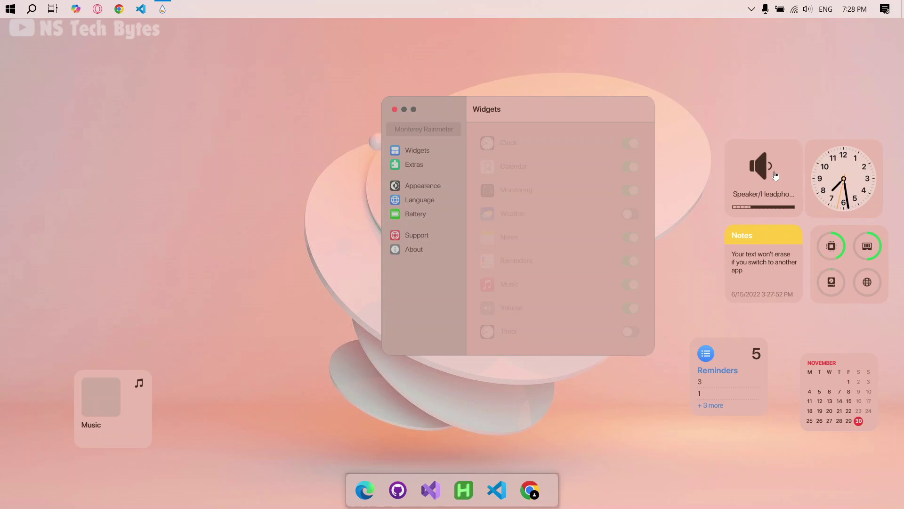
pyautogui.moveTo(827, 159); pyautogui.dragTo(836, 161)
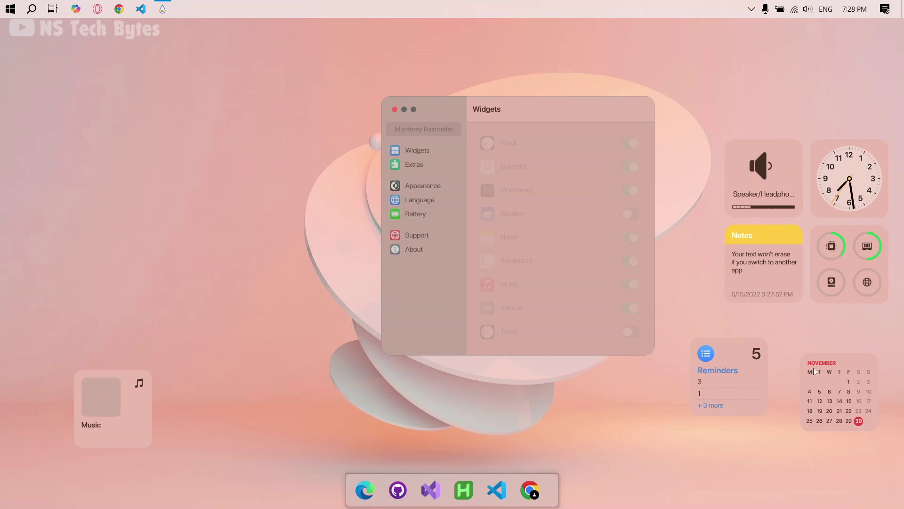
pyautogui.moveTo(841, 373); pyautogui.dragTo(855, 327)
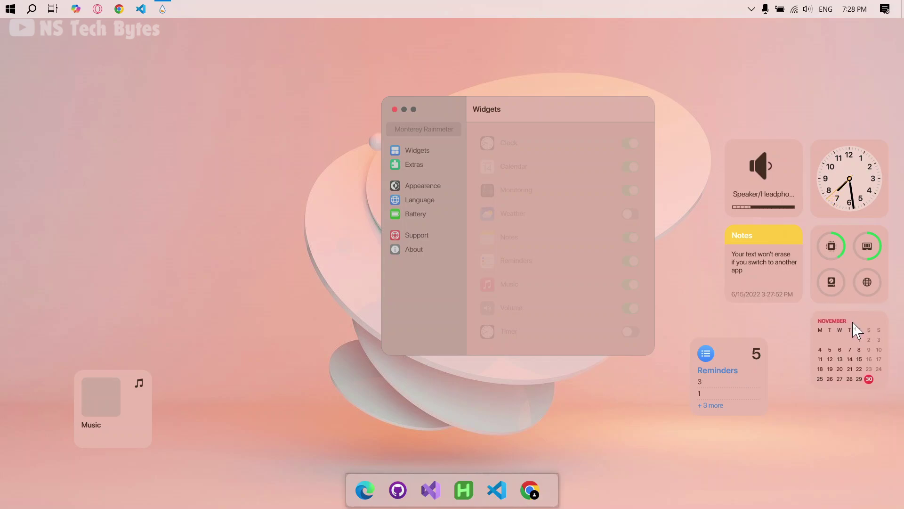
pyautogui.moveTo(756, 362); pyautogui.dragTo(790, 335)
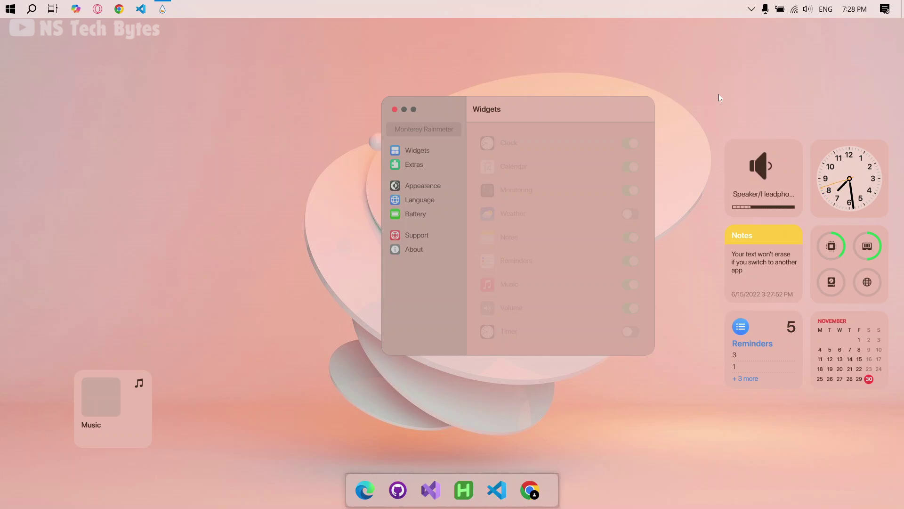
# Close the Monterey settings window, and set the Music widget to the Wide size in the desktop's lower-left corner
pyautogui.moveTo(448, 104); pyautogui.dragTo(419, 95)
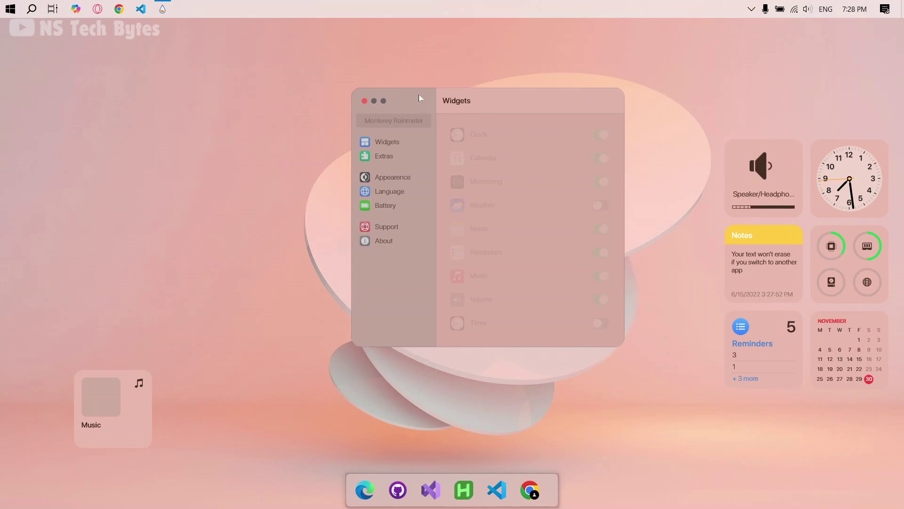
pyautogui.click(365, 102)
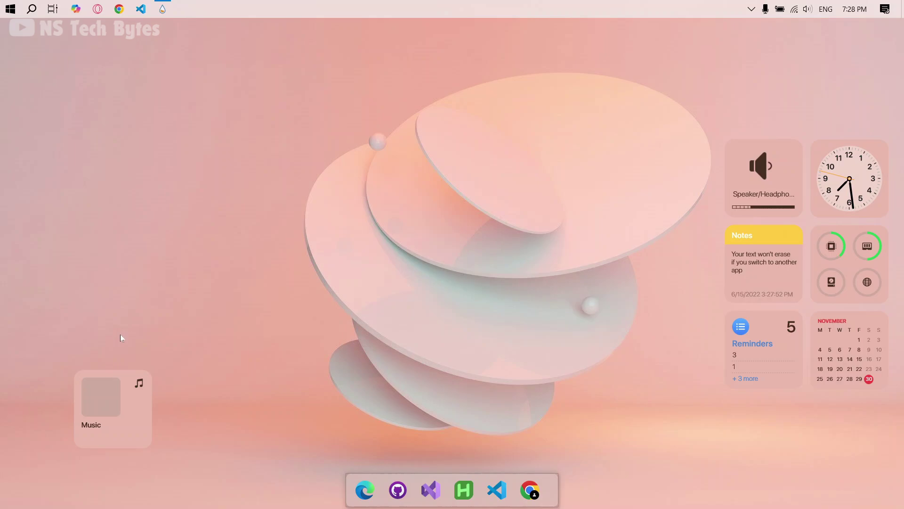
pyautogui.rightClick(130, 400)
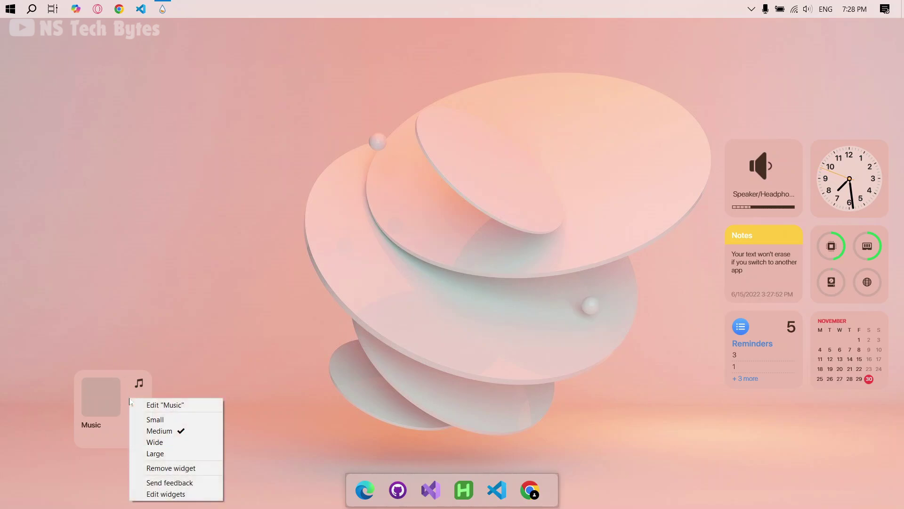
pyautogui.click(160, 443)
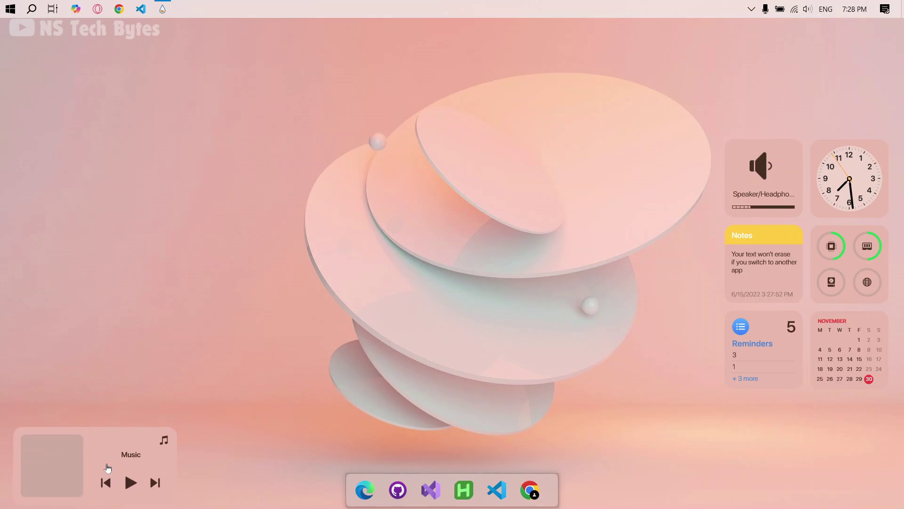
# Load the WeatherSurvive Main.ini skin in the Rainmeter manager and place the weather widget above the Music widget
pyautogui.click(165, 12)
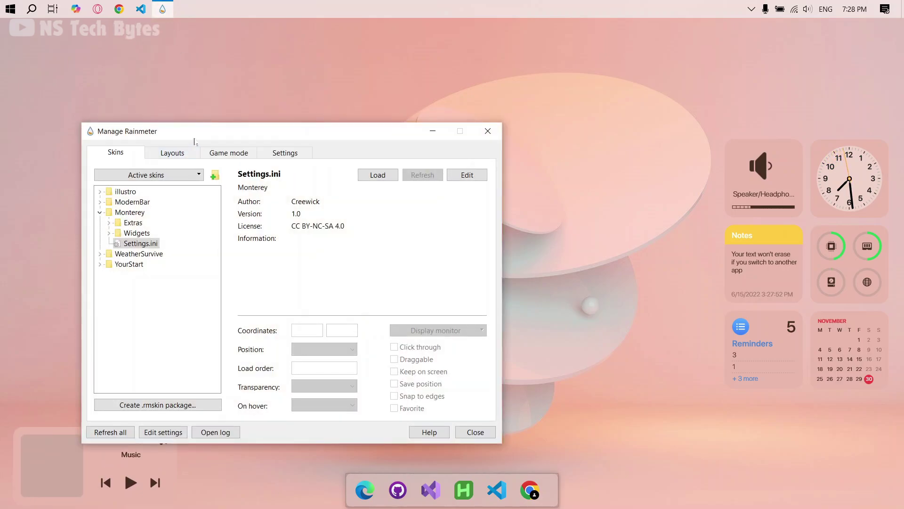
pyautogui.moveTo(194, 141); pyautogui.dragTo(386, 95)
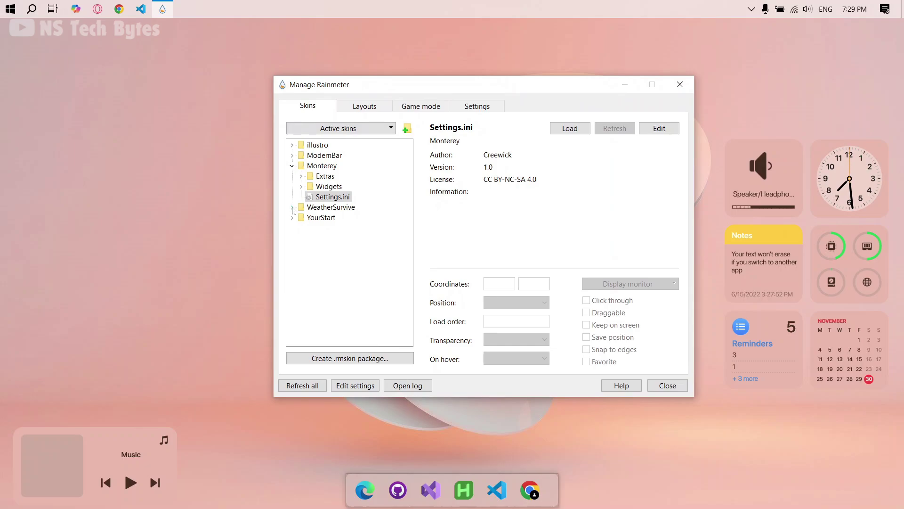
pyautogui.click(292, 208)
pyautogui.click(301, 228)
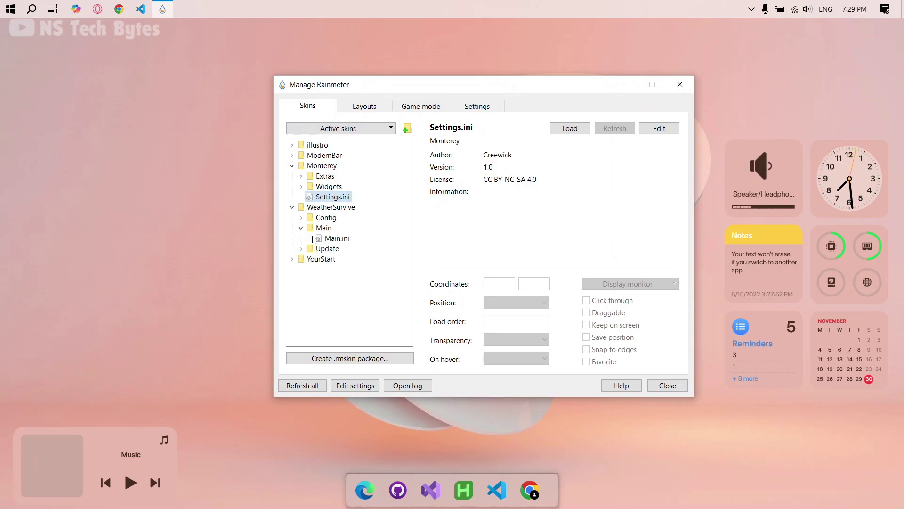
pyautogui.click(336, 238)
pyautogui.click(559, 132)
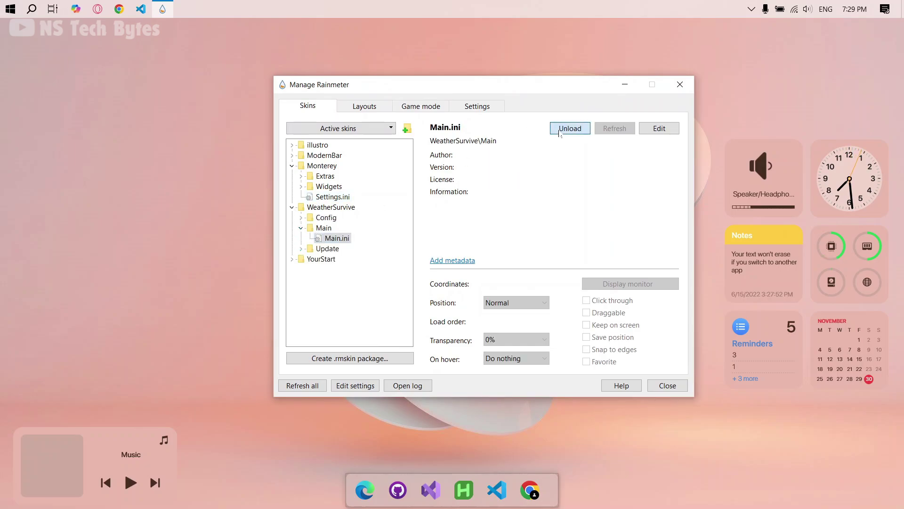
pyautogui.moveTo(32, 34); pyautogui.dragTo(72, 327)
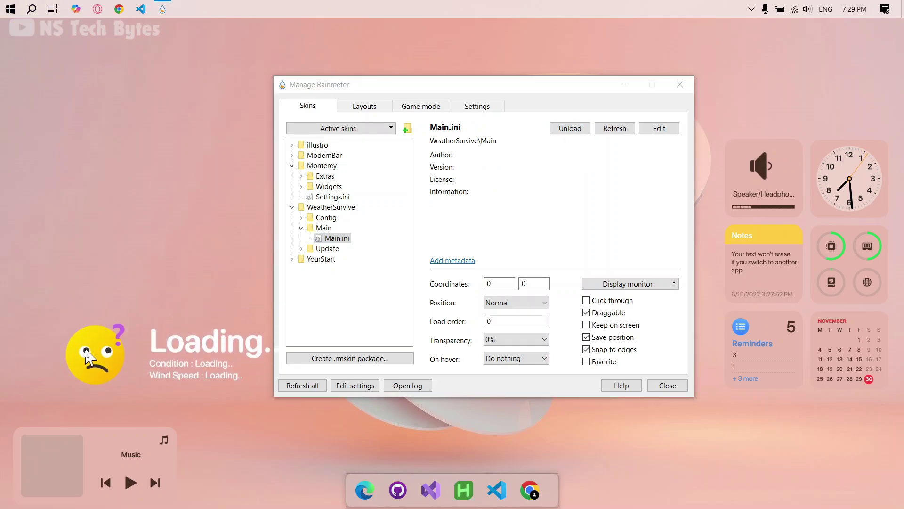
pyautogui.click(623, 86)
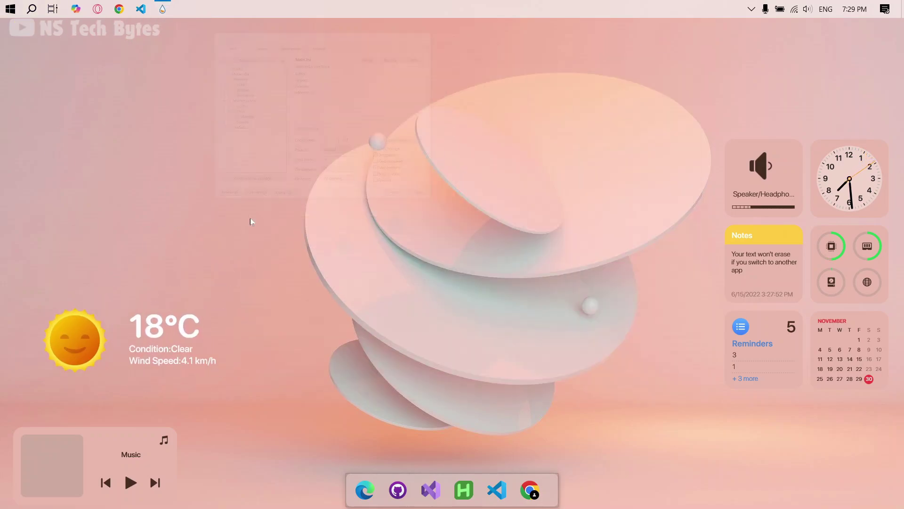
# Open the weather widget's settings and set the skin scale to 0.75
pyautogui.rightClick(71, 346)
pyautogui.click(90, 362)
pyautogui.moveTo(146, 38); pyautogui.dragTo(491, 121)
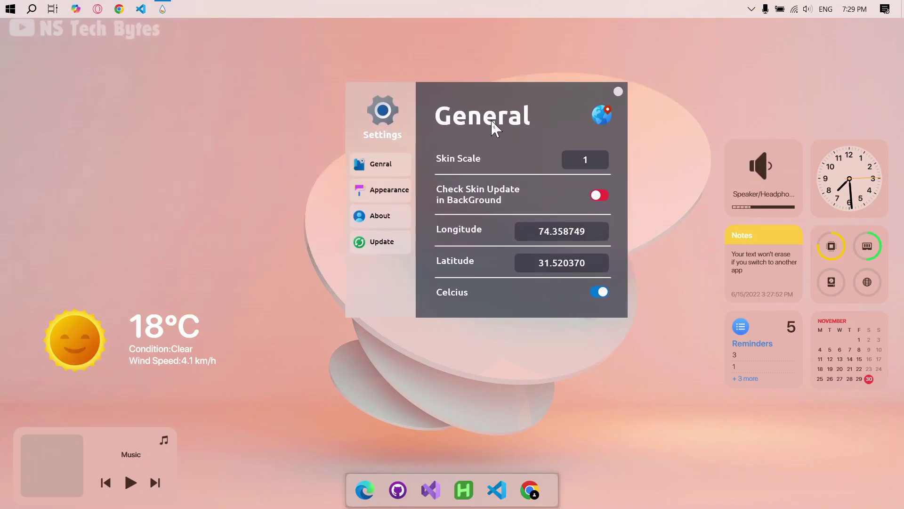
pyautogui.click(570, 162)
pyautogui.write('0.75')
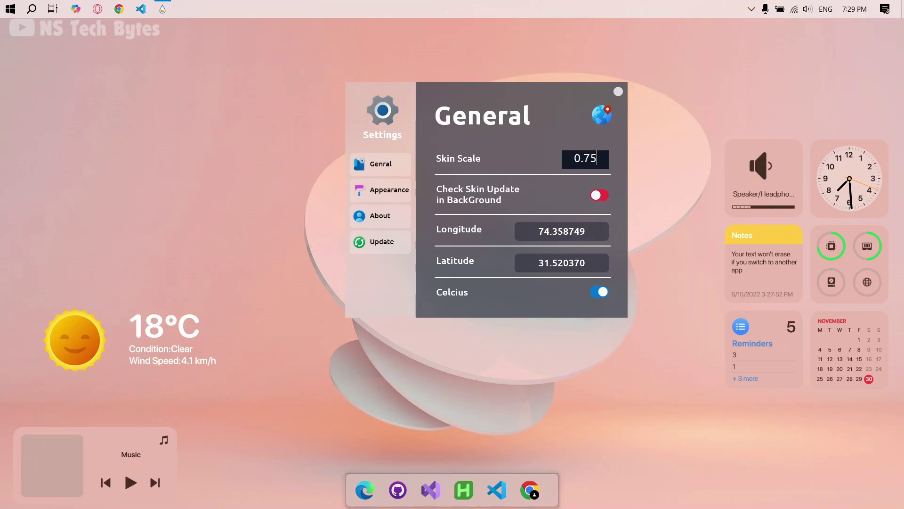
pyautogui.press('Return')
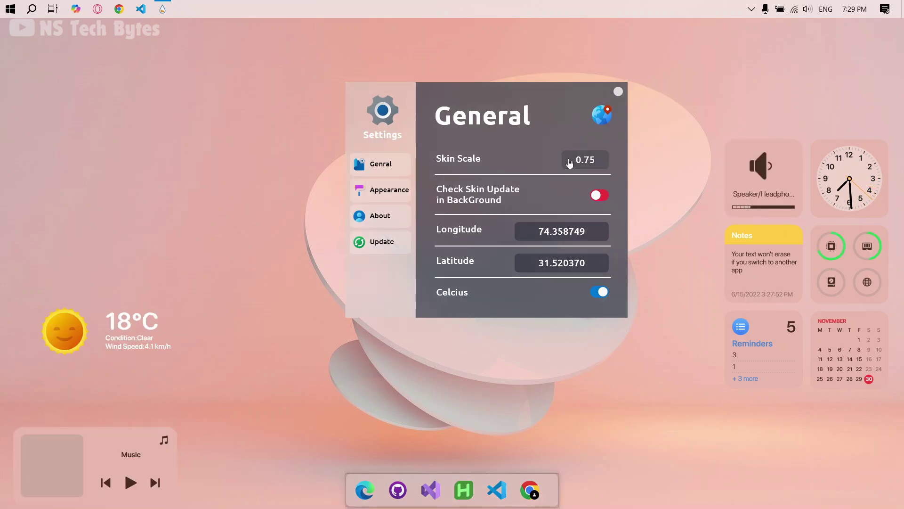
# Set the weather widget's font color to 10,10,10 in its appearance settings
pyautogui.click(376, 191)
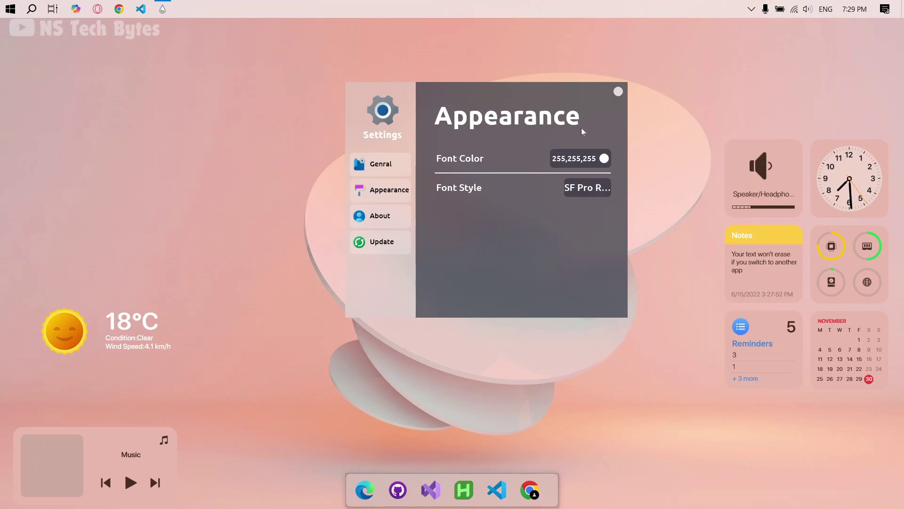
pyautogui.click(582, 161)
pyautogui.write('10,10,10')
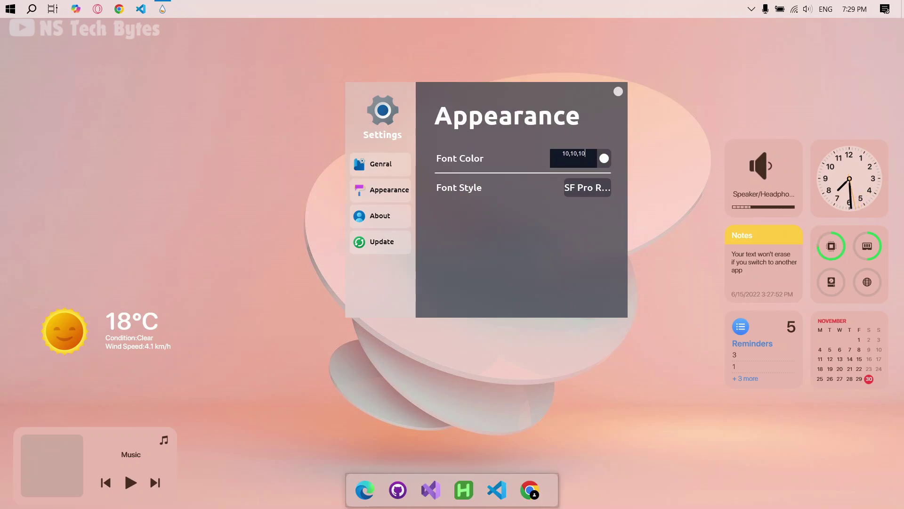
pyautogui.click(583, 169)
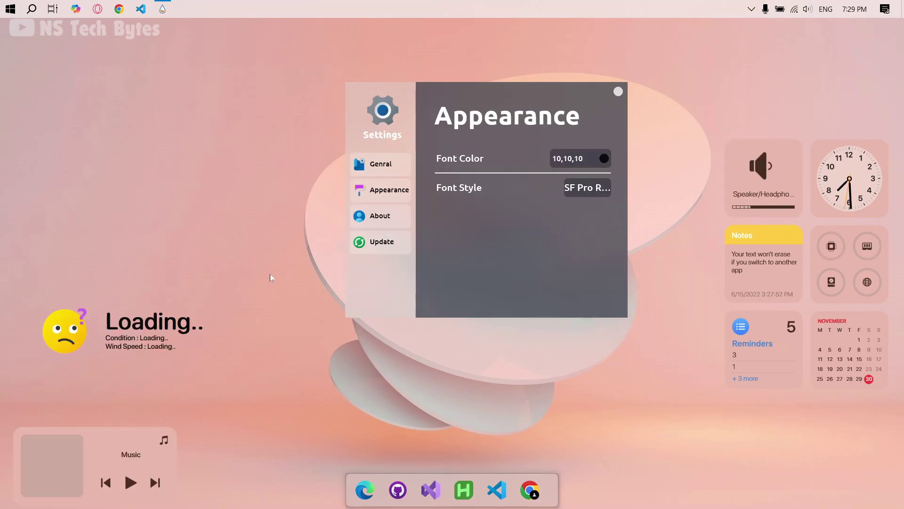
# Move the weather widget directly above the Music widget near the left edge and return to the general weather settings
pyautogui.moveTo(61, 341); pyautogui.dragTo(41, 397)
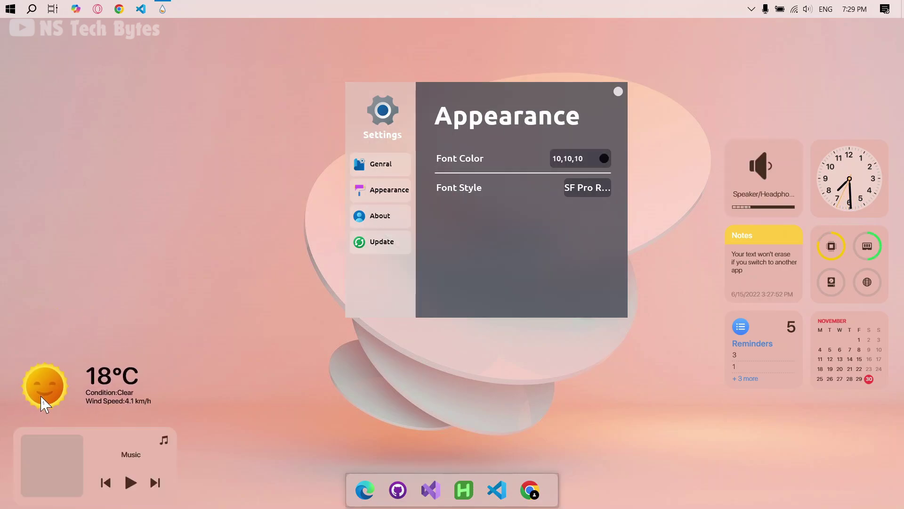
pyautogui.click(370, 164)
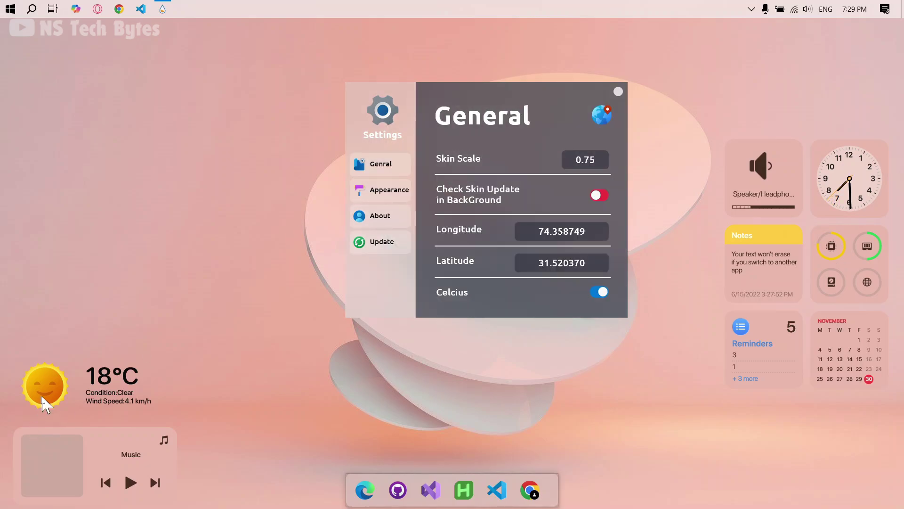
pyautogui.moveTo(45, 397)
pyautogui.mouseDown()
pyautogui.moveTo(35, 396)
pyautogui.moveTo(40, 403)
pyautogui.mouseUp()
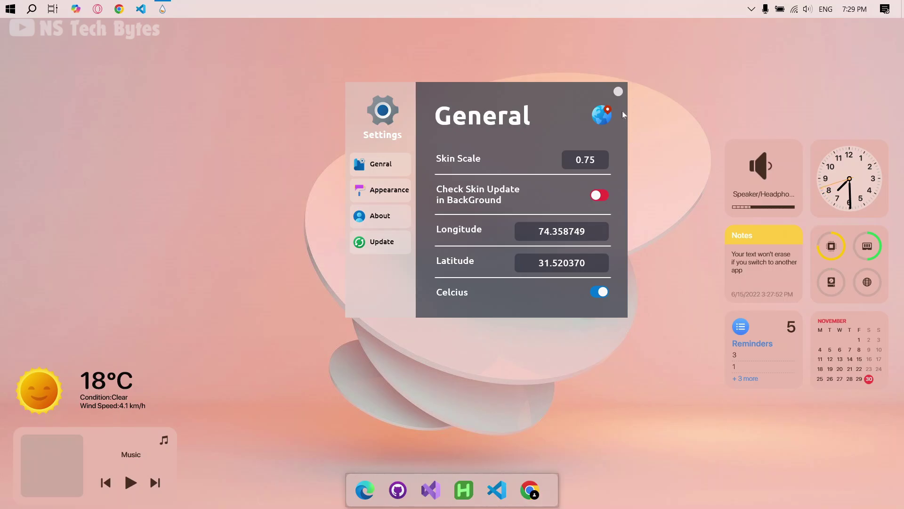
# Look up the coordinates of Hasilpur,Pakistan on the LatLong.net page linked from the weather settings, and select the latitude value
pyautogui.click(605, 114)
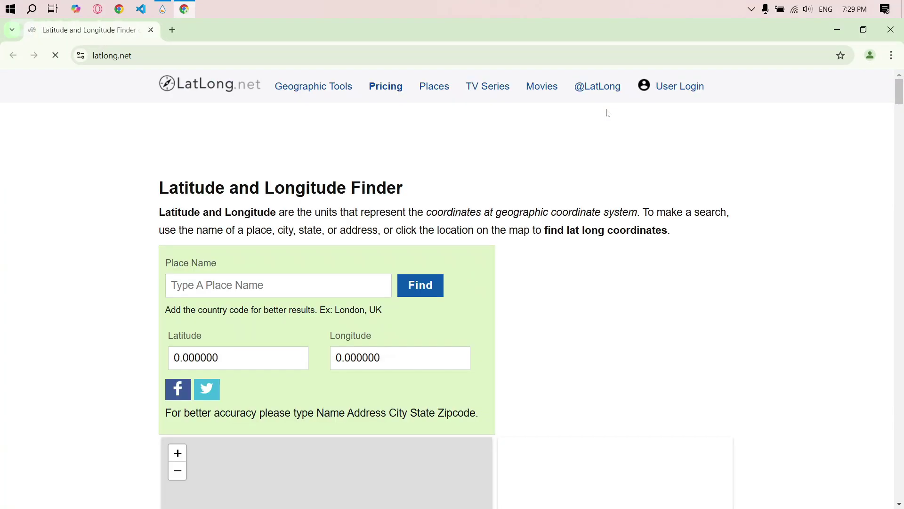
pyautogui.click(235, 285)
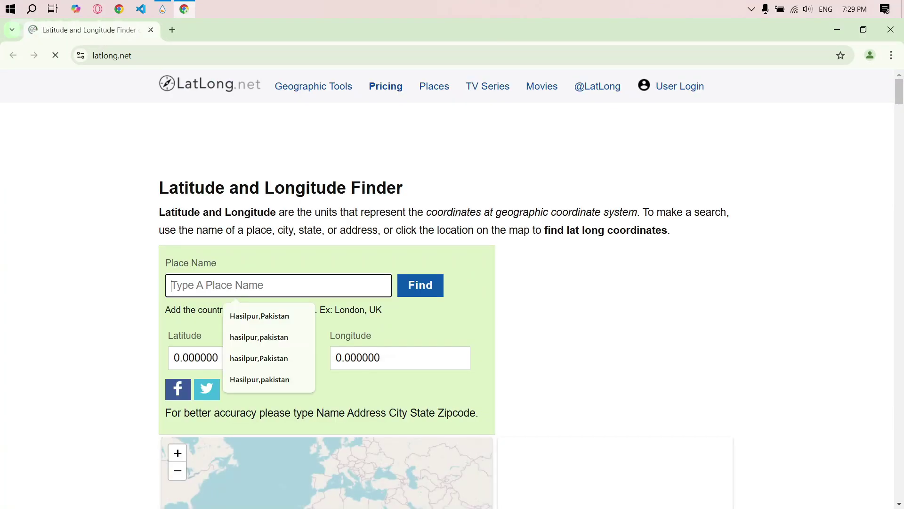
pyautogui.write('Ha')
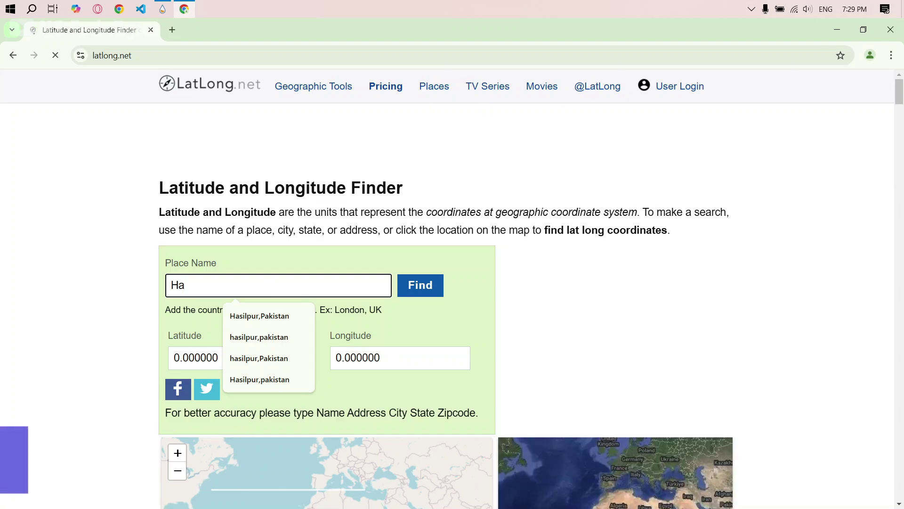
pyautogui.write('si')
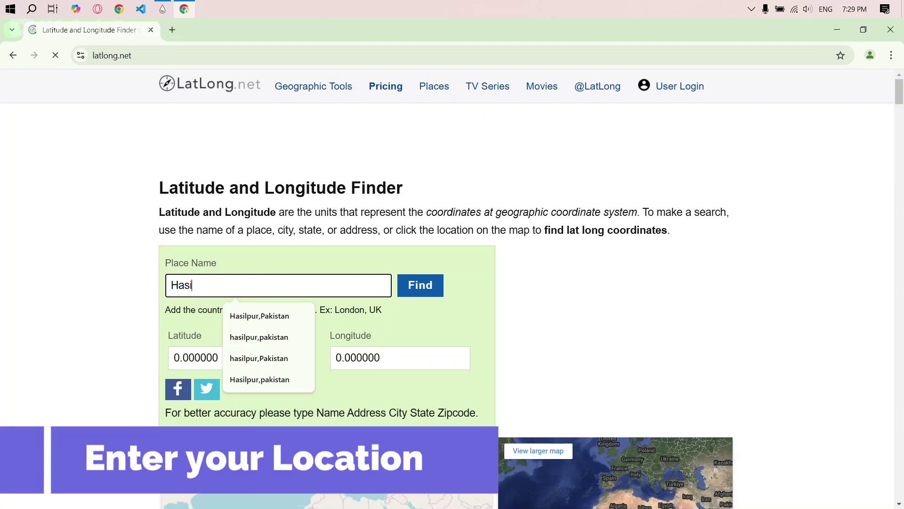
pyautogui.write('lpur')
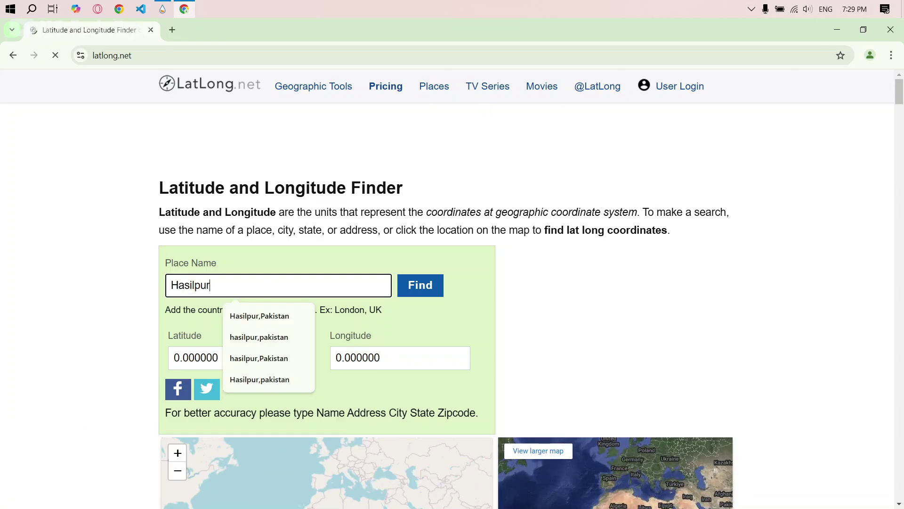
pyautogui.write(',Pakistan')
pyautogui.click(416, 291)
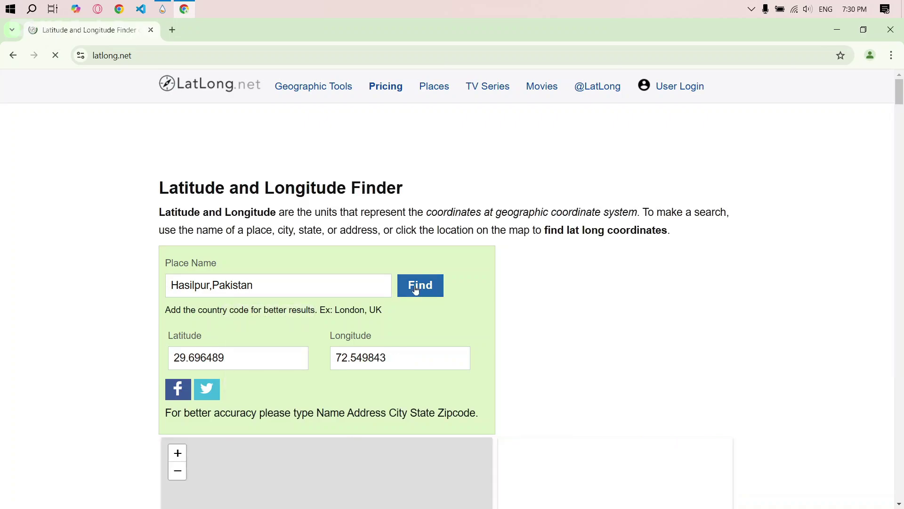
pyautogui.click(238, 357)
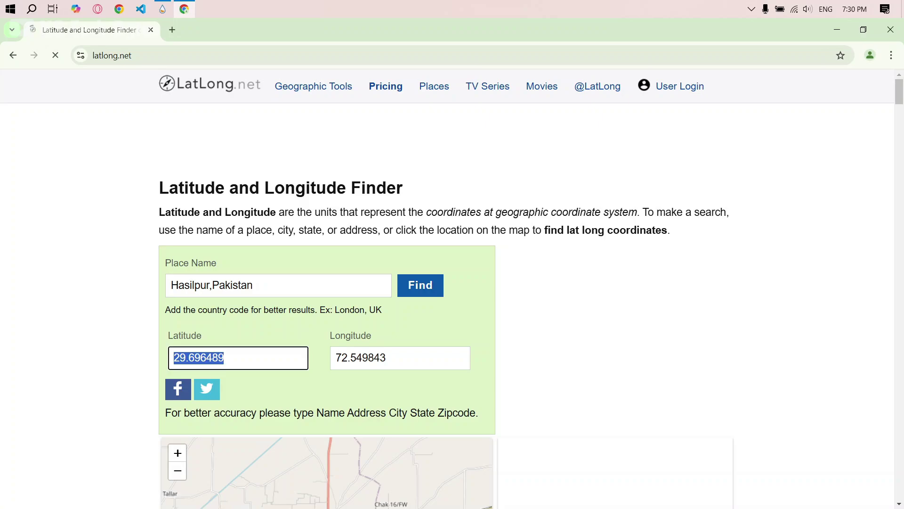
# Copy the latitude 29.696489 from LatLong.net and set it as the latitude in the weather widget's general settings
pyautogui.rightClick(243, 363)
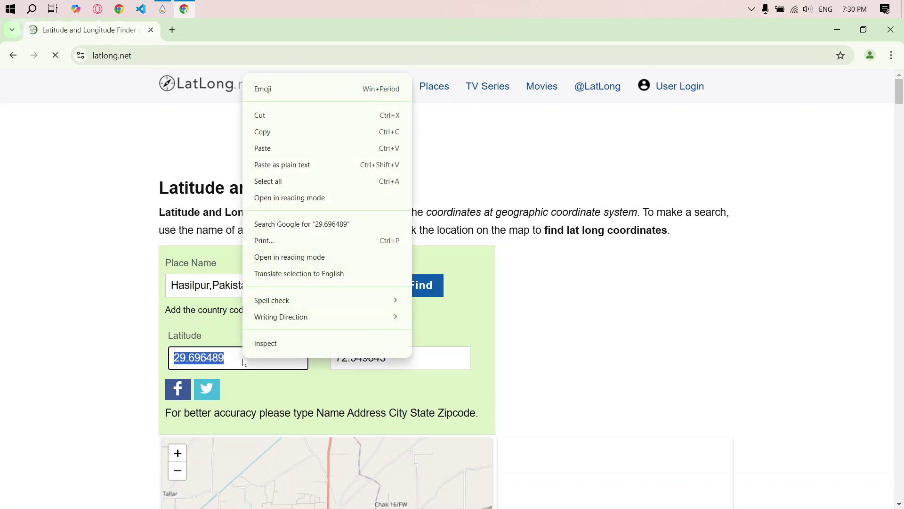
pyautogui.click(303, 132)
pyautogui.click(838, 23)
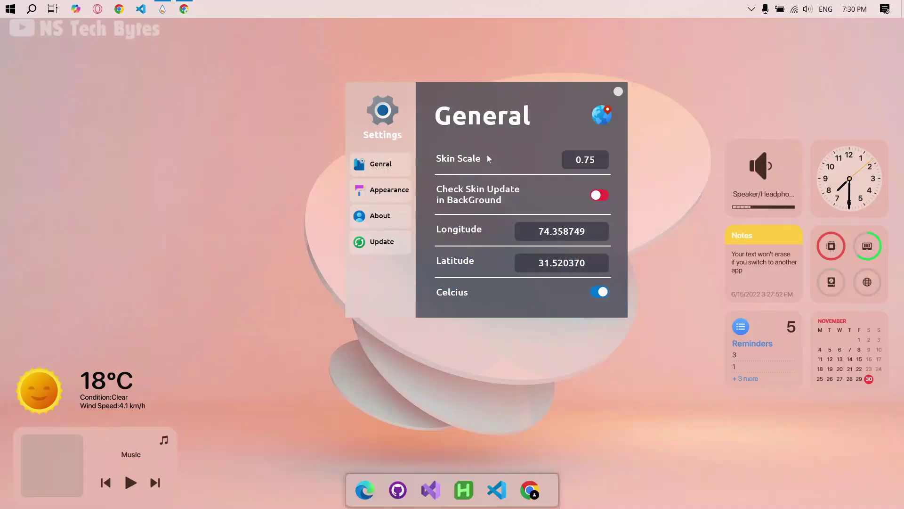
pyautogui.click(557, 262)
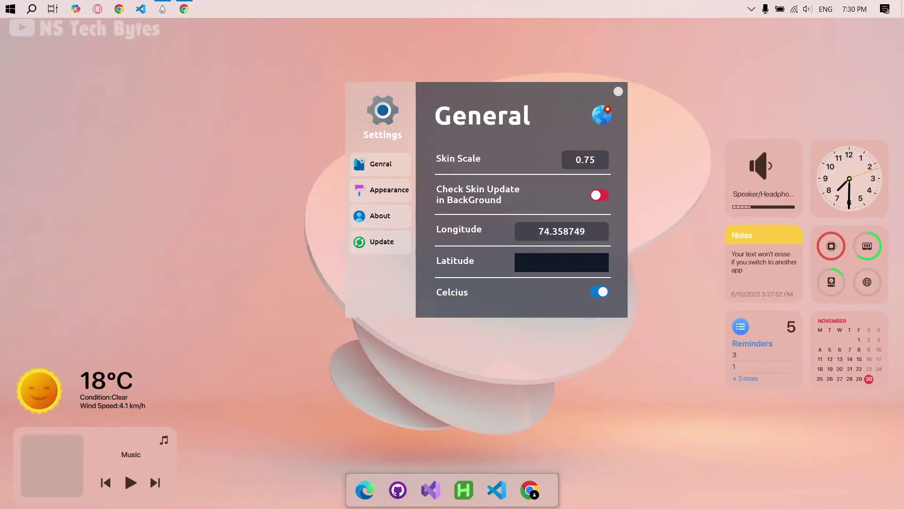
pyautogui.hotkey('ctrl', 'v')
pyautogui.press('Return')
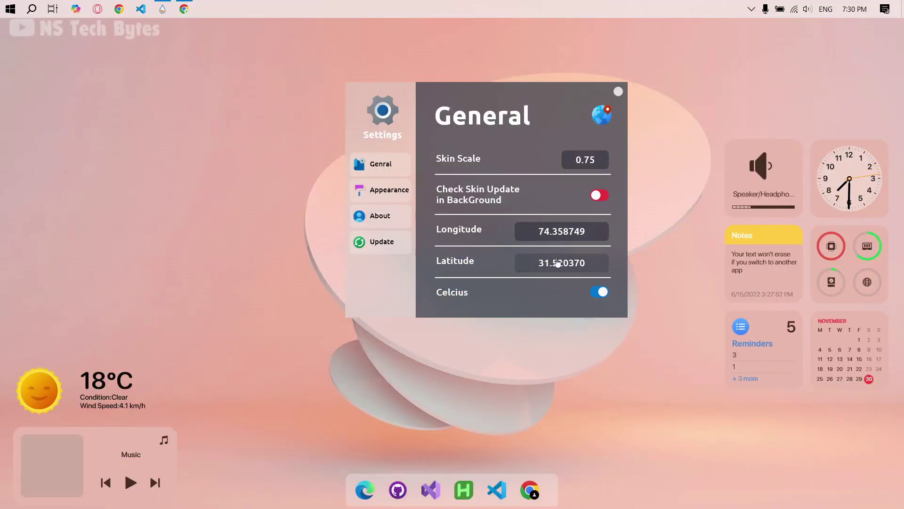
# Copy the longitude 72.549843 from LatLong.net and set it as the longitude in the weather widget's general settings
pyautogui.click(183, 14)
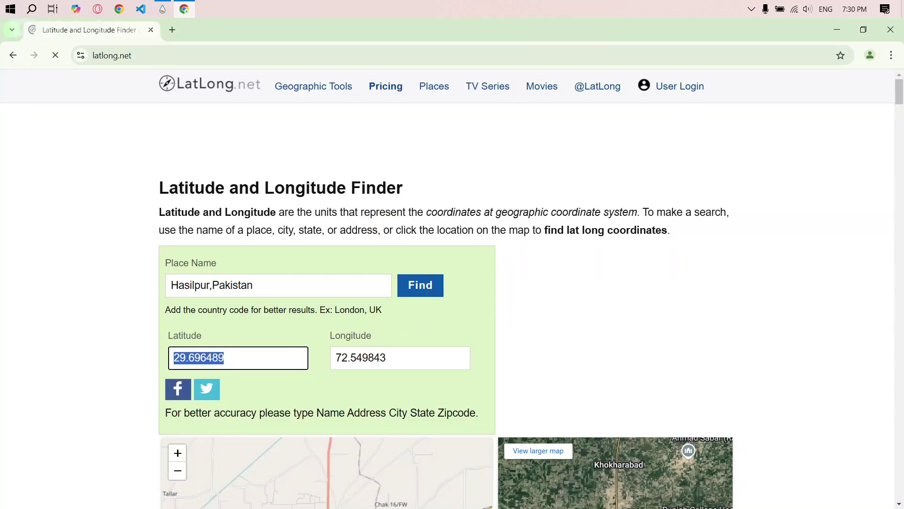
pyautogui.press('Tab')
pyautogui.rightClick(389, 356)
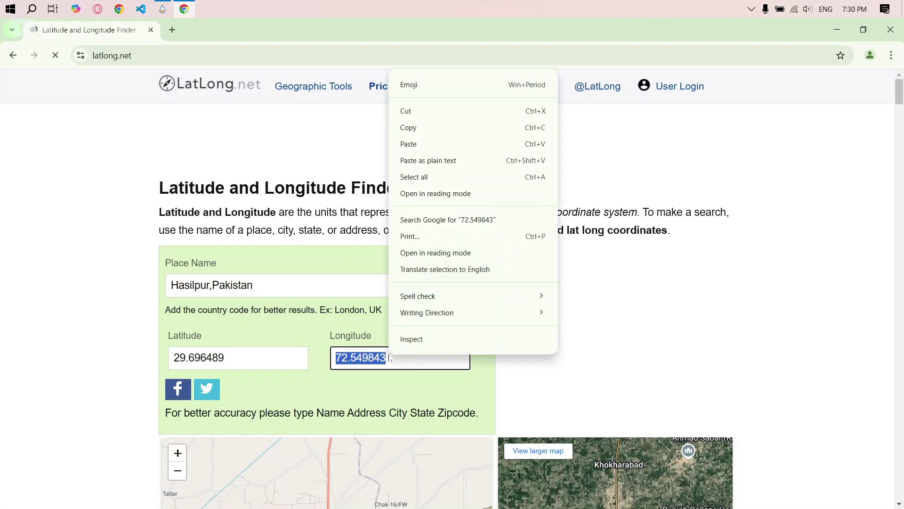
pyautogui.click(423, 127)
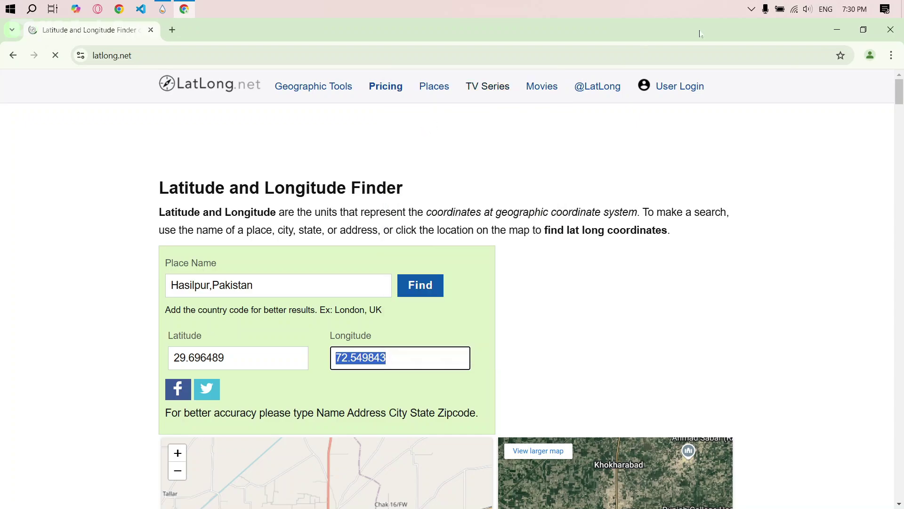
pyautogui.click(838, 30)
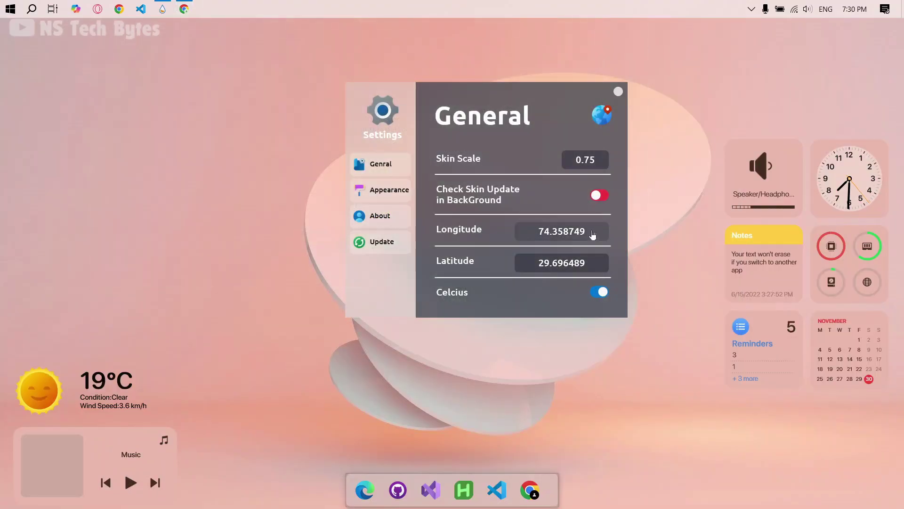
pyautogui.click(593, 235)
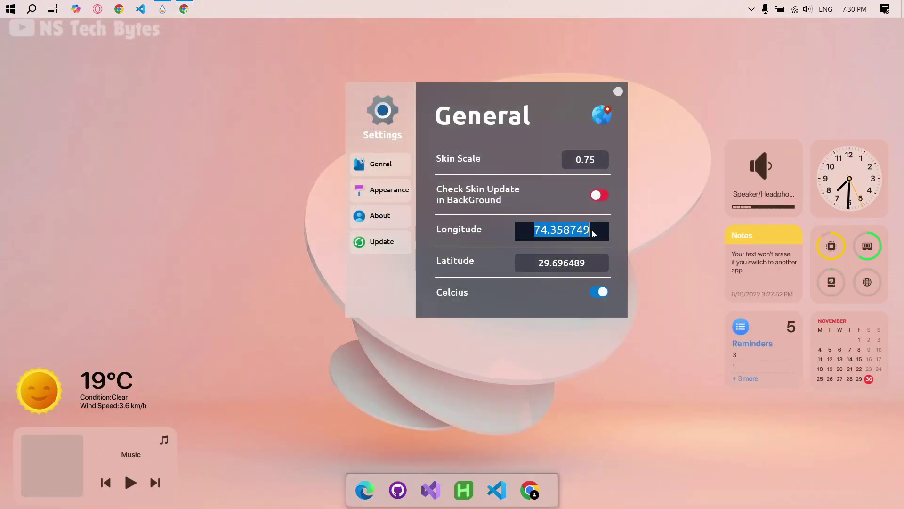
pyautogui.press('BackSpace')
pyautogui.hotkey('ctrl', 'v')
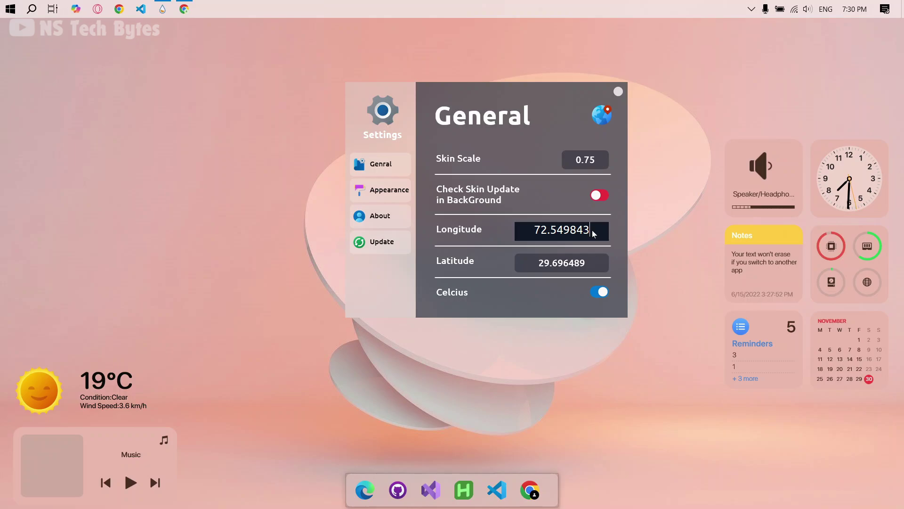
pyautogui.press('Return')
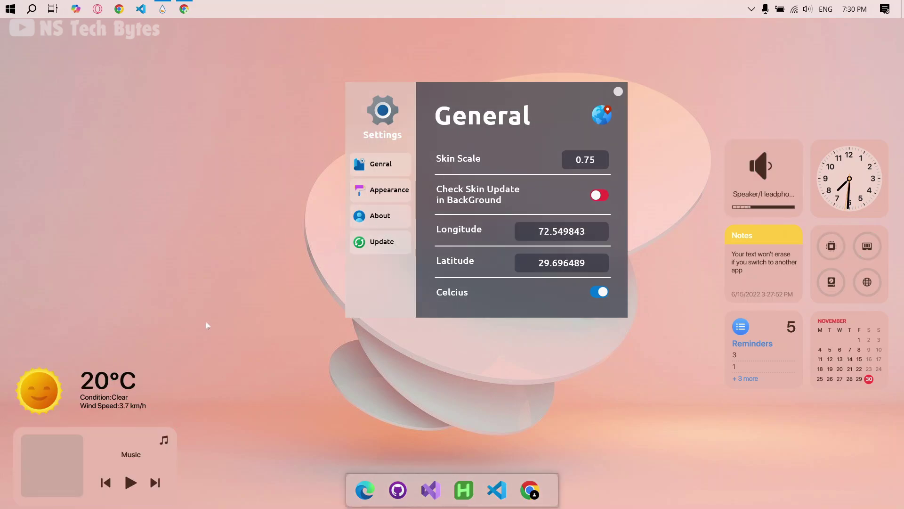
# Close the weather widget's settings and the browser window showing LatLong.net
pyautogui.click(619, 91)
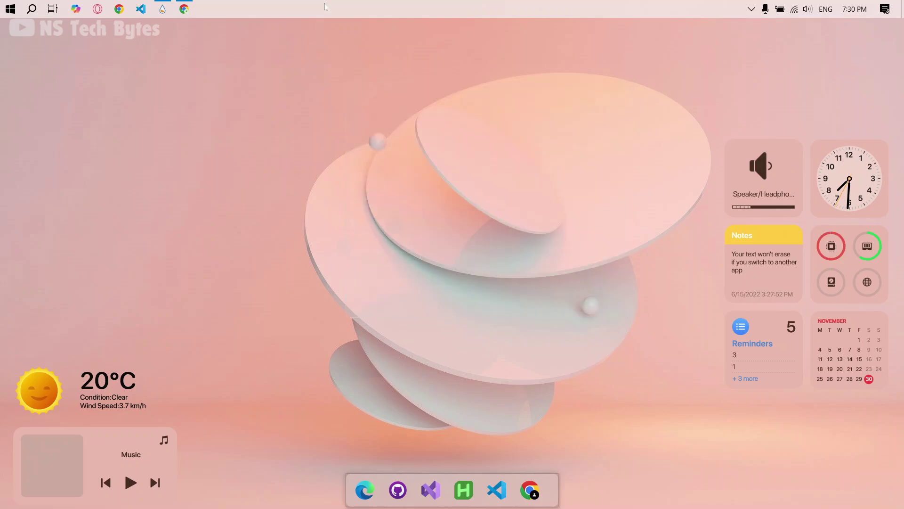
pyautogui.click(184, 9)
pyautogui.click(891, 29)
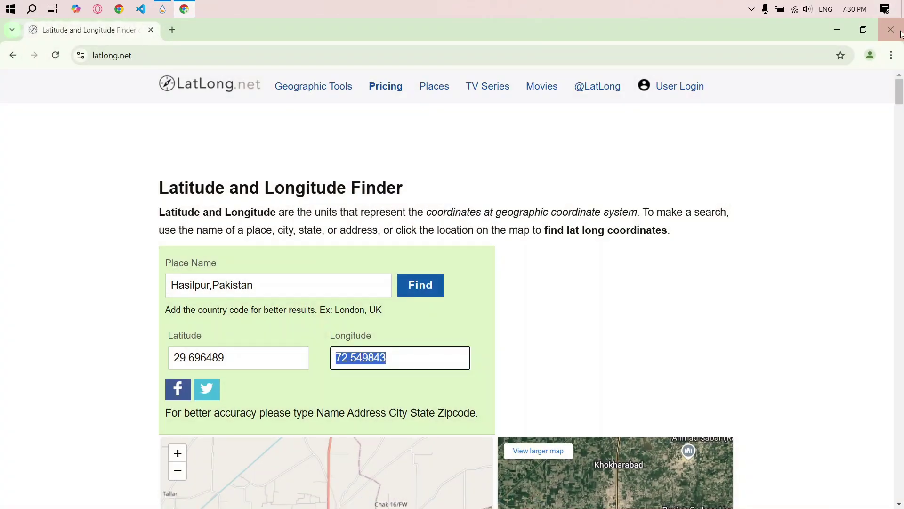
# Load the Main.ini skin from YourStart's Startup folder in the Rainmeter manager and minimize the manager
pyautogui.click(163, 9)
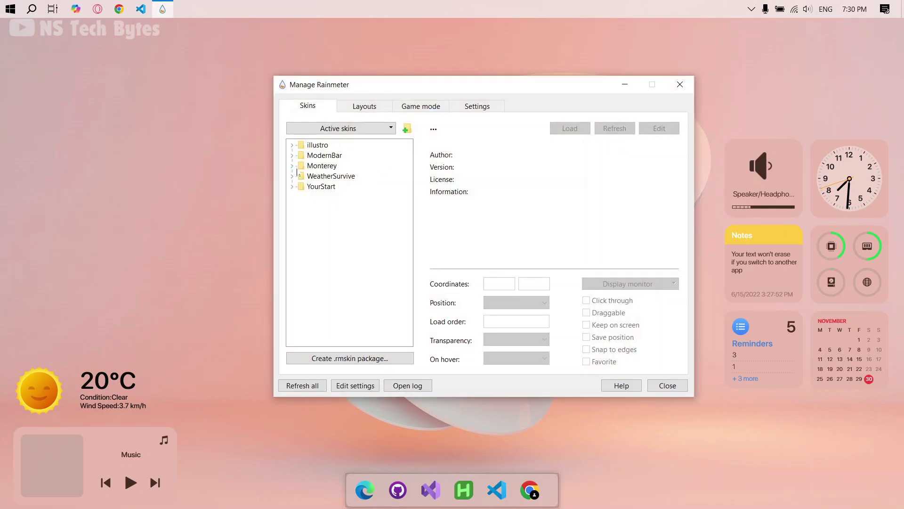
pyautogui.click(295, 187)
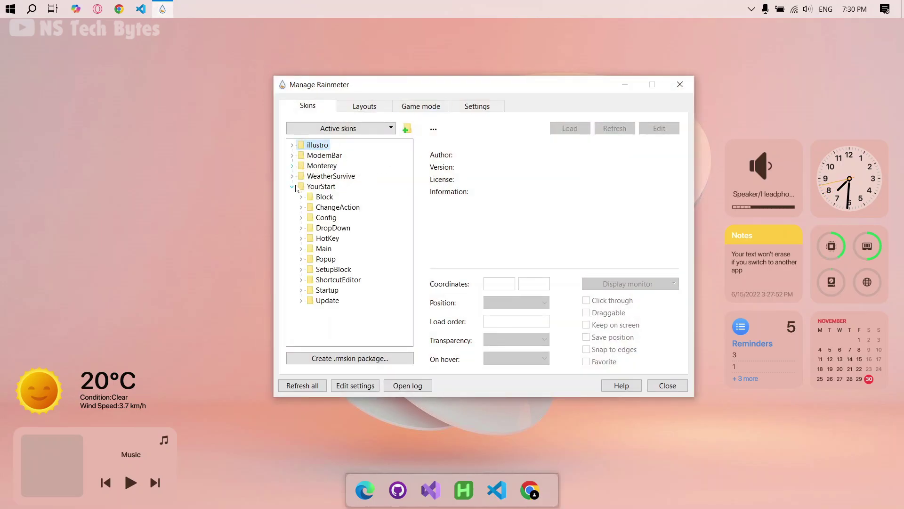
pyautogui.click(302, 291)
pyautogui.click(332, 301)
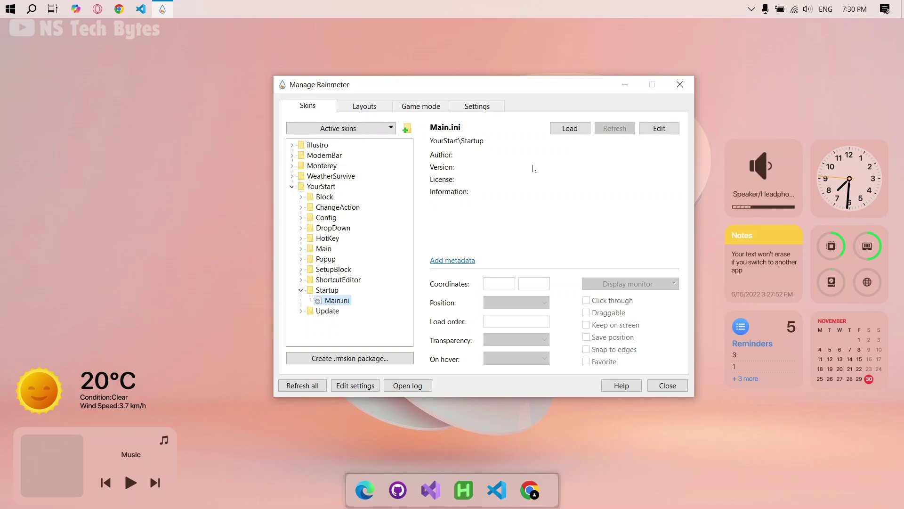
pyautogui.click(563, 132)
pyautogui.click(623, 86)
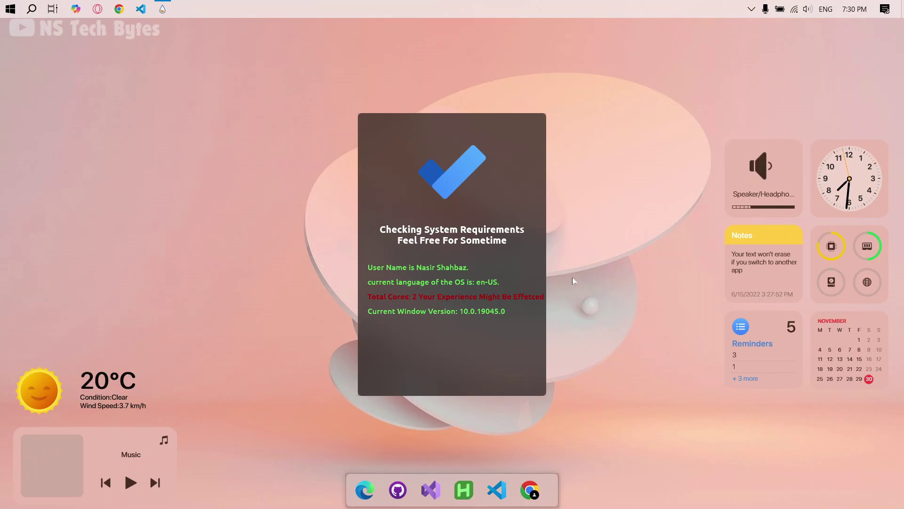
# Continue past YourStart's system check, place the red box over the default Windows logo and finish the setup
pyautogui.click(465, 368)
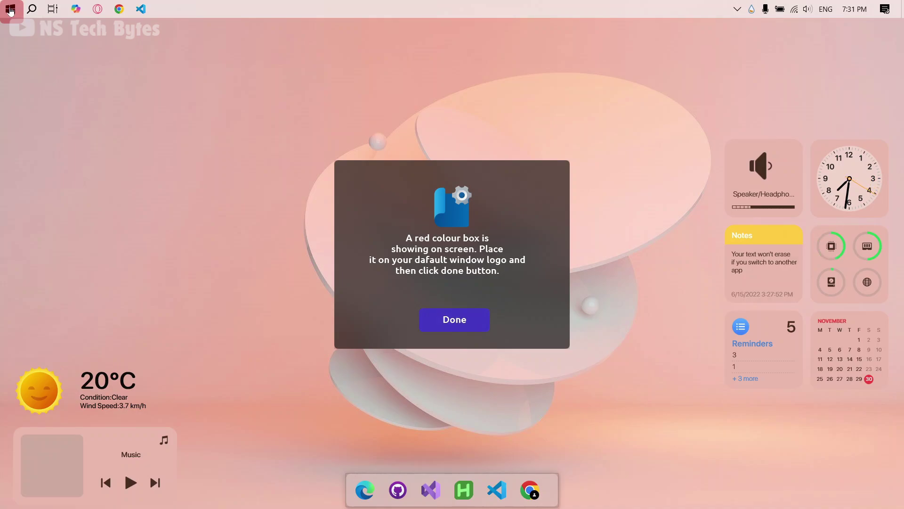
pyautogui.moveTo(12, 13)
pyautogui.mouseDown()
pyautogui.moveTo(35, 64)
pyautogui.moveTo(11, 8)
pyautogui.mouseUp()
pyautogui.click(449, 320)
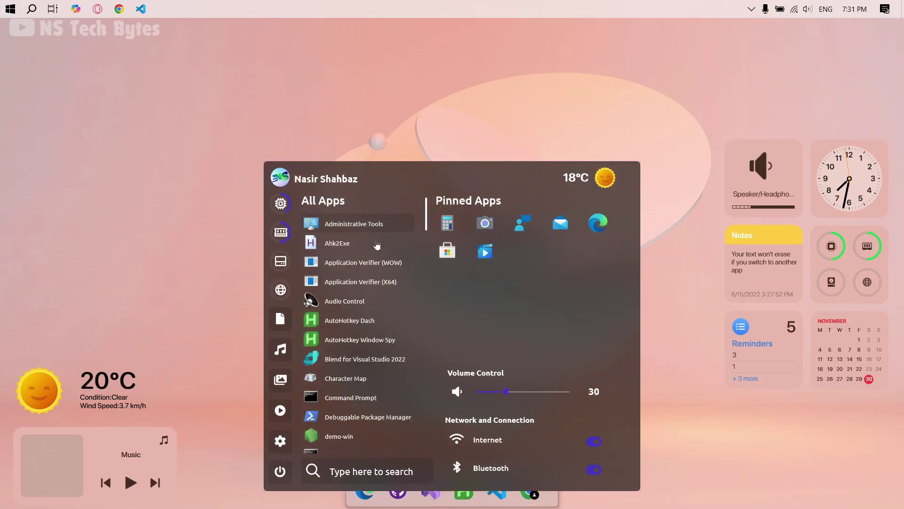
# Open the settings of the YourStart start menu and move the settings window to the middle of the desktop
pyautogui.rightClick(492, 193)
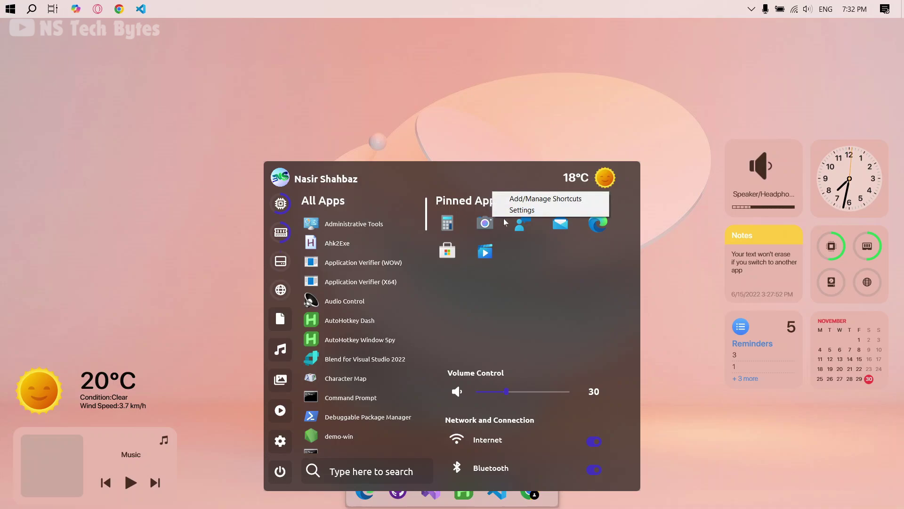
pyautogui.click(507, 209)
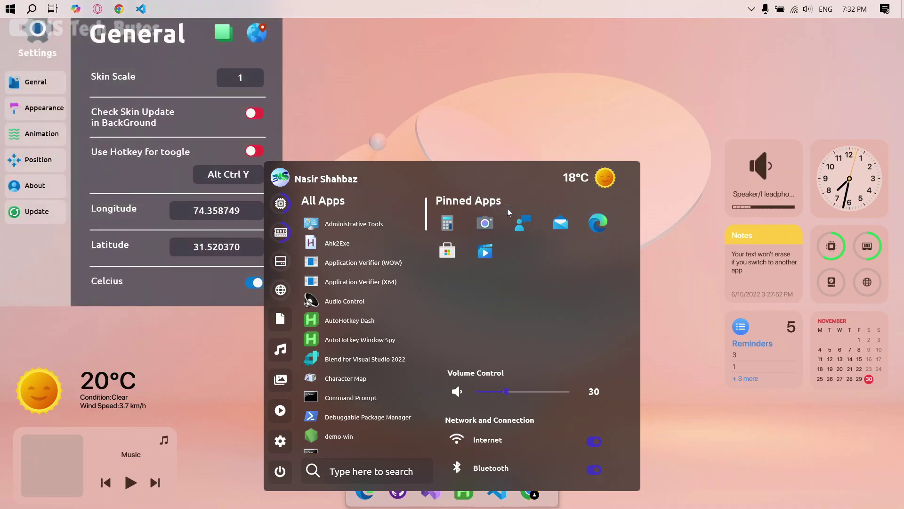
pyautogui.moveTo(162, 53); pyautogui.dragTo(451, 146)
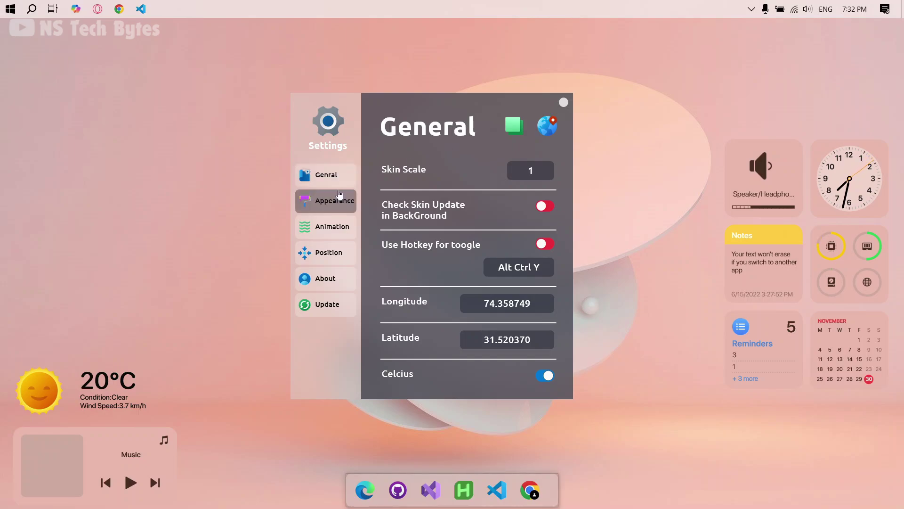
# Turn off the start menu's Dark Mode, set its position to the centre of the screen and close the settings
pyautogui.click(332, 207)
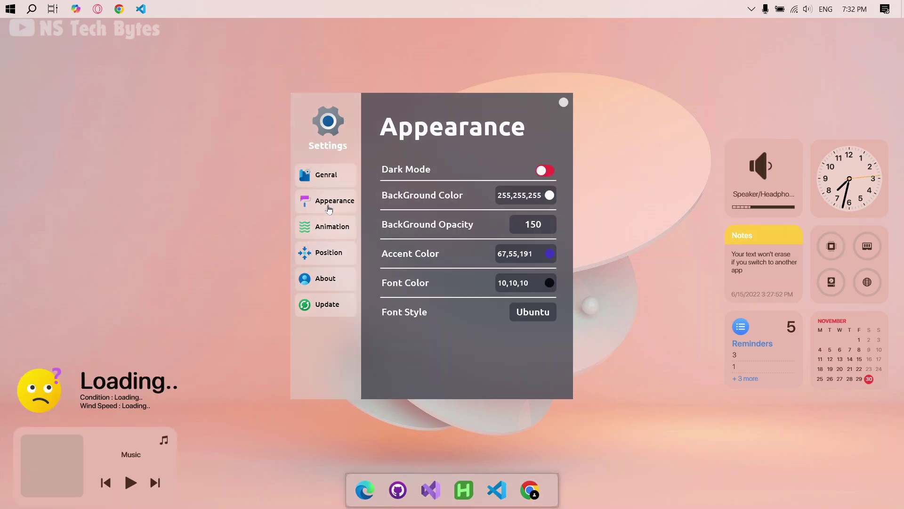
pyautogui.click(329, 252)
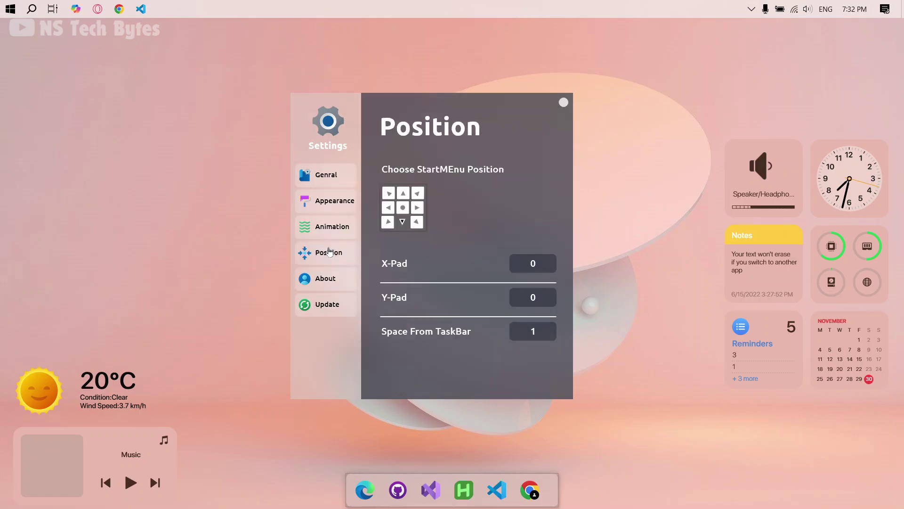
pyautogui.click(403, 210)
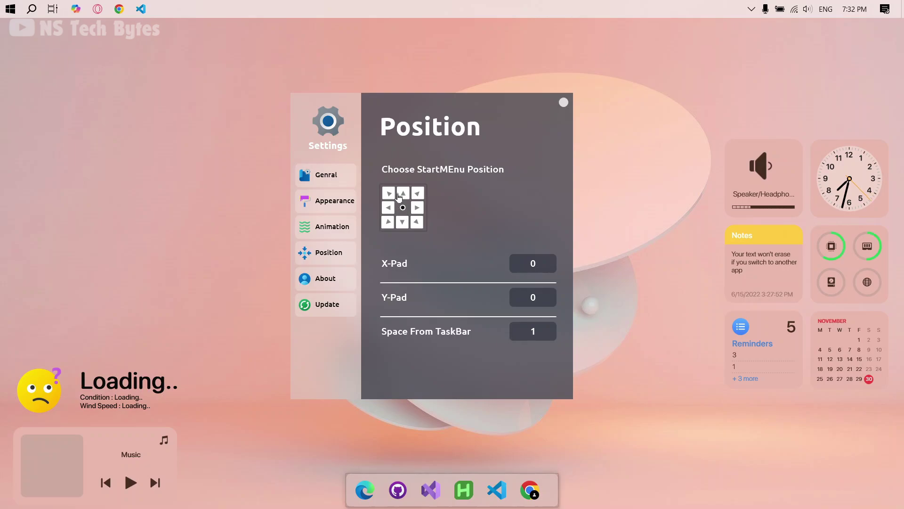
pyautogui.click(351, 183)
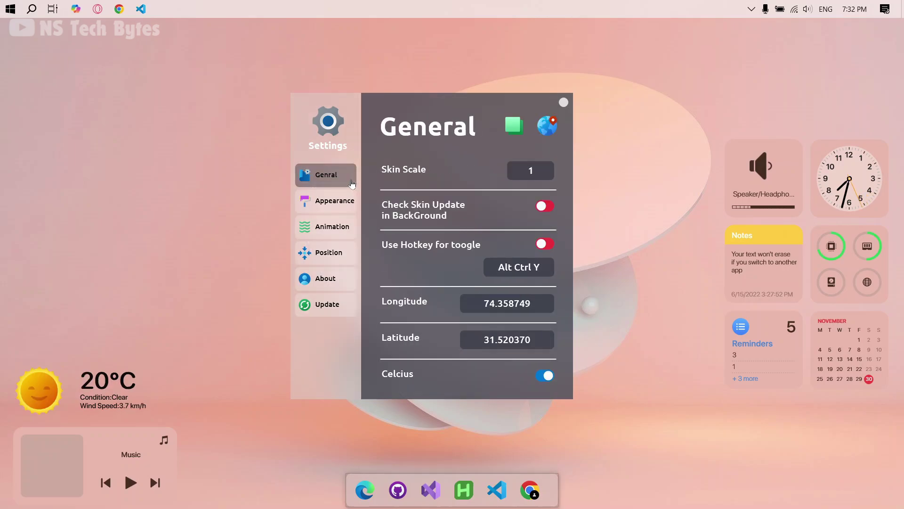
pyautogui.click(563, 103)
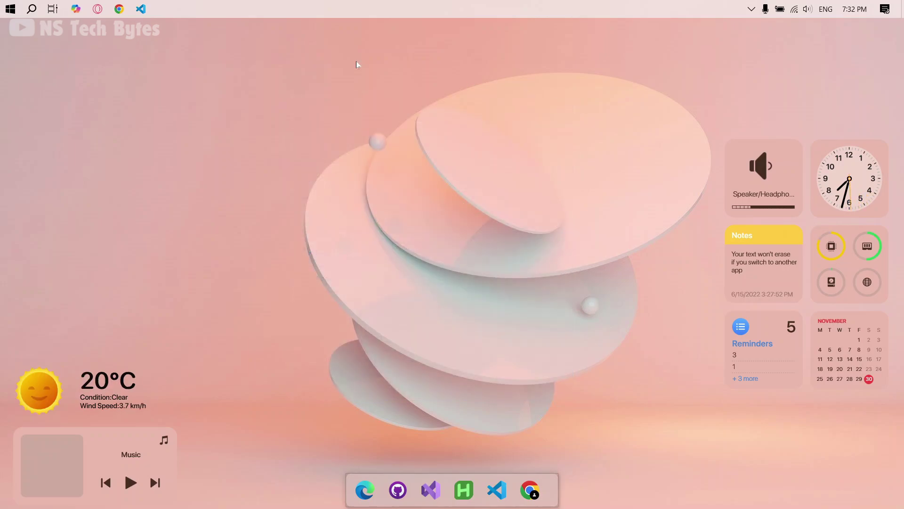
# Check the restyled start menu on the desktop and reopen its appearance settings
pyautogui.click(10, 10)
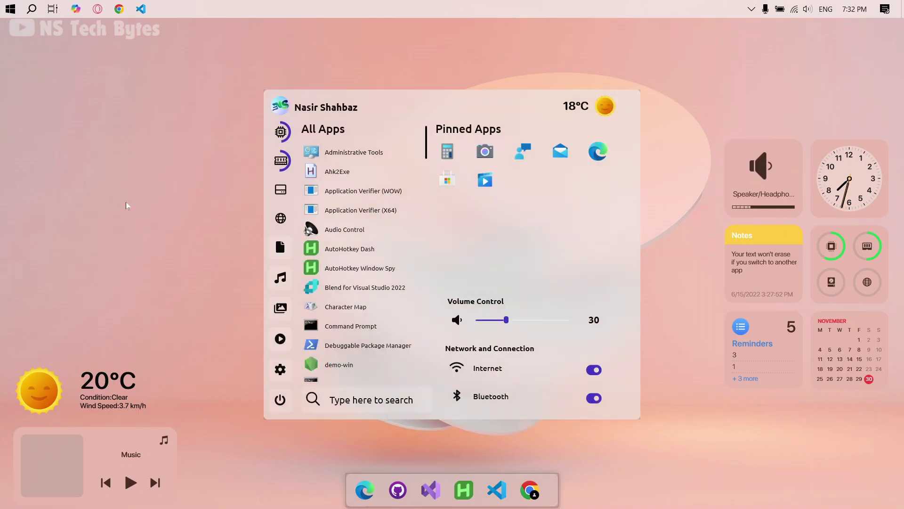
pyautogui.click(225, 385)
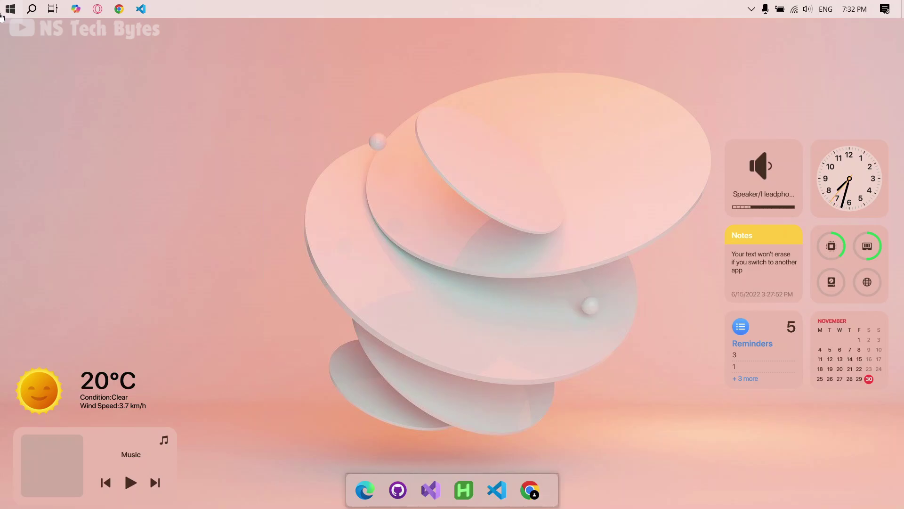
pyautogui.click(2, 13)
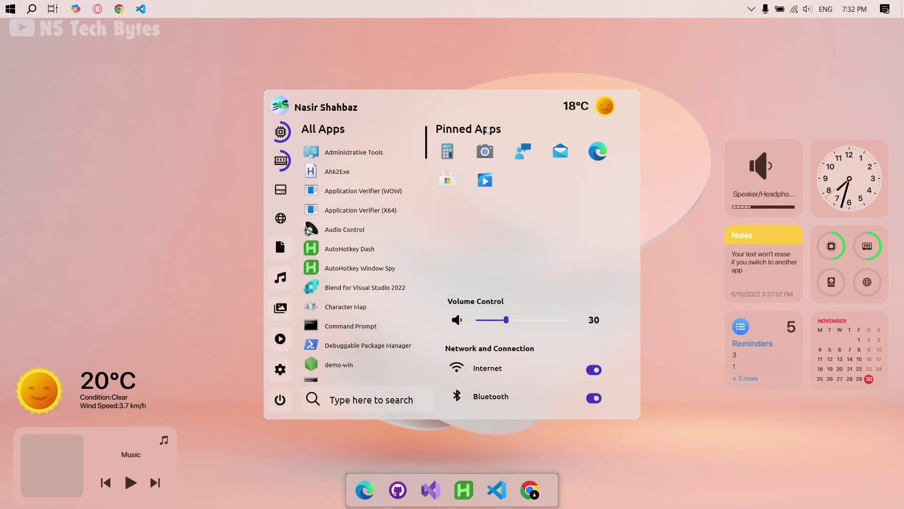
pyautogui.rightClick(488, 130)
pyautogui.click(501, 144)
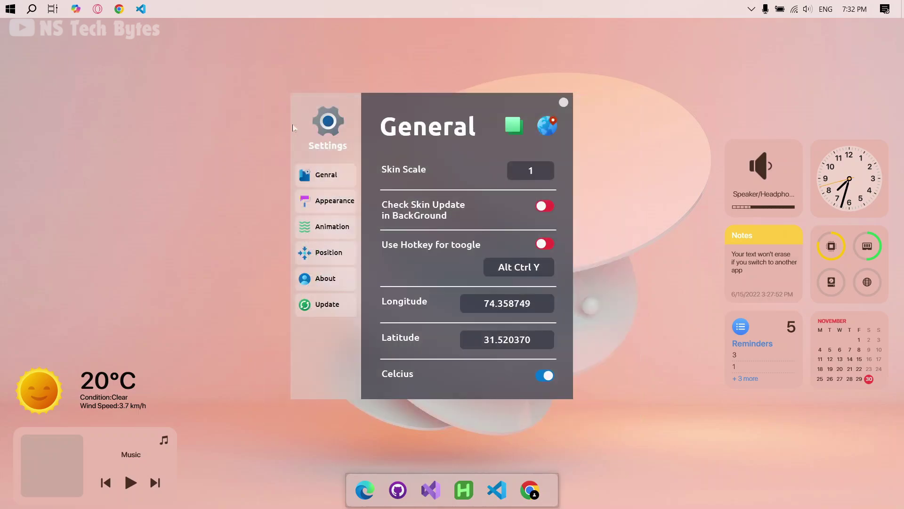
pyautogui.click(317, 212)
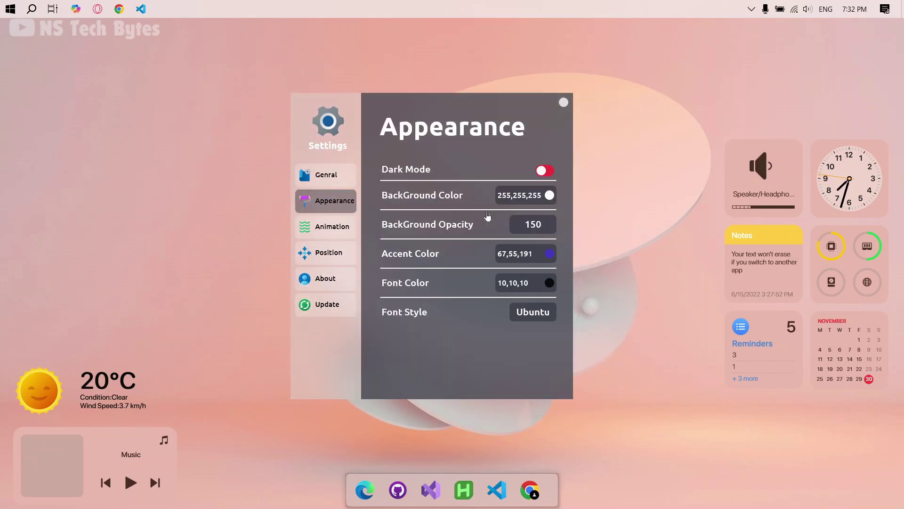
pyautogui.click(545, 230)
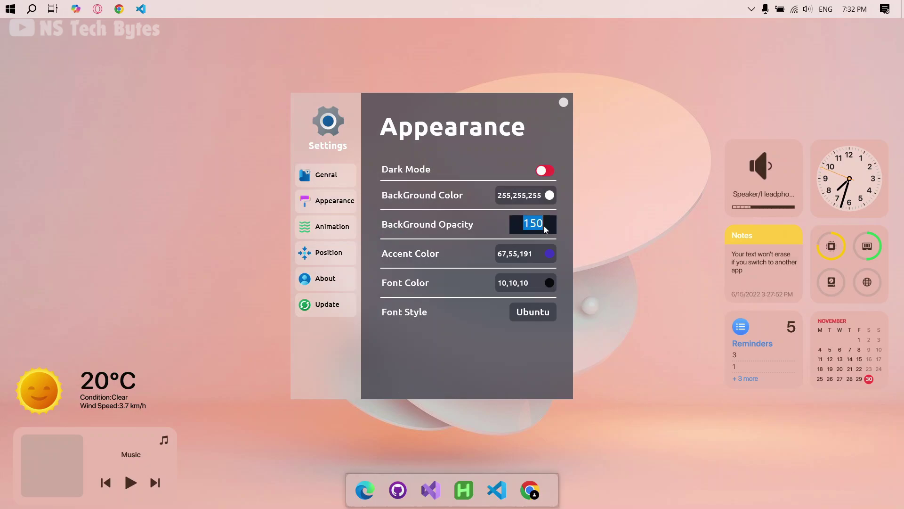
pyautogui.press('BackSpace')
pyautogui.write('150')
pyautogui.press('Return')
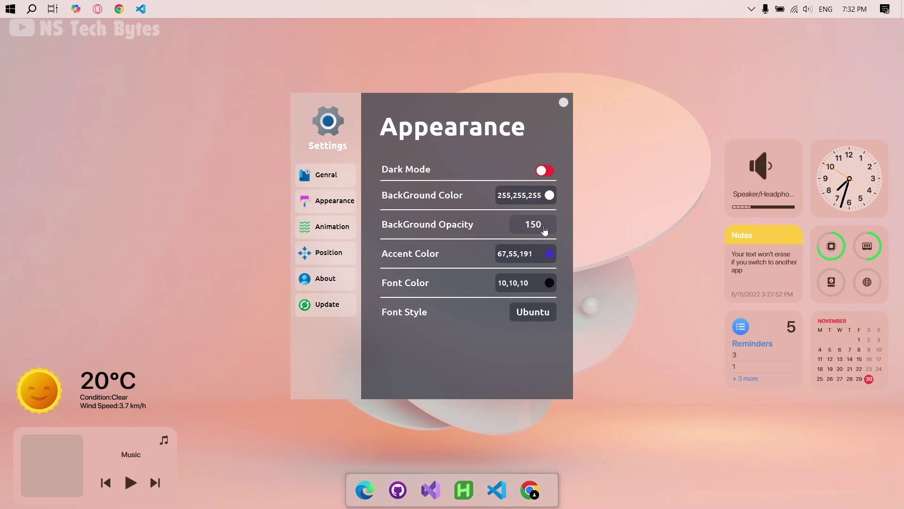
# Set the start menu's background opacity to 50
pyautogui.click(545, 231)
pyautogui.write('50')
pyautogui.press('Return')
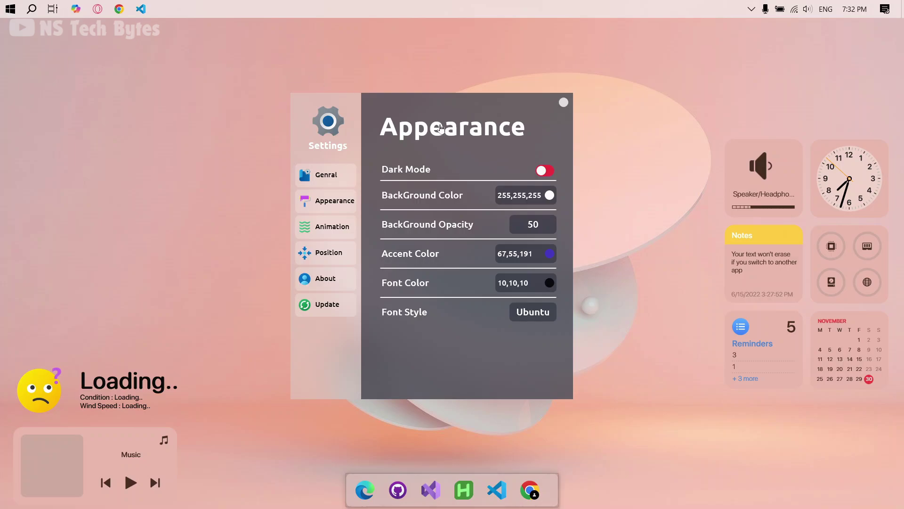
# Close the start menu settings, open the start menu to check its new background opacity and dismiss it
pyautogui.click(557, 105)
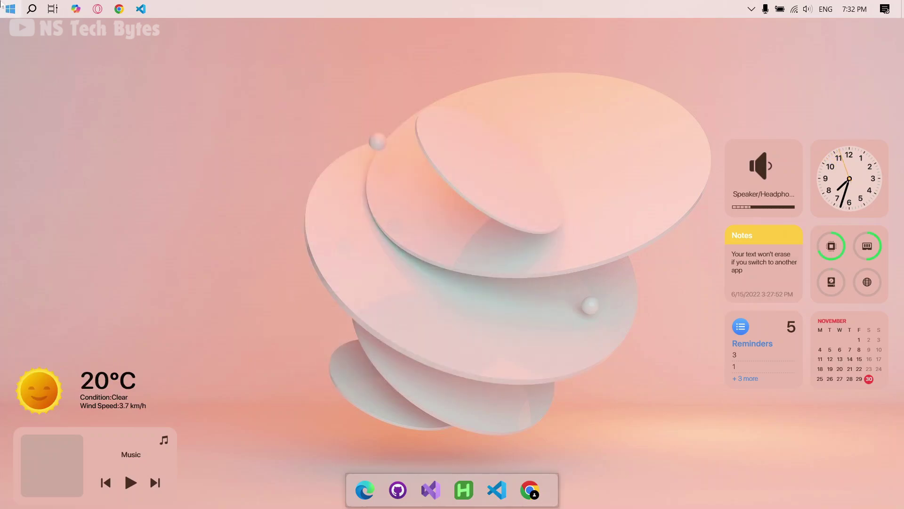
pyautogui.click(4, 8)
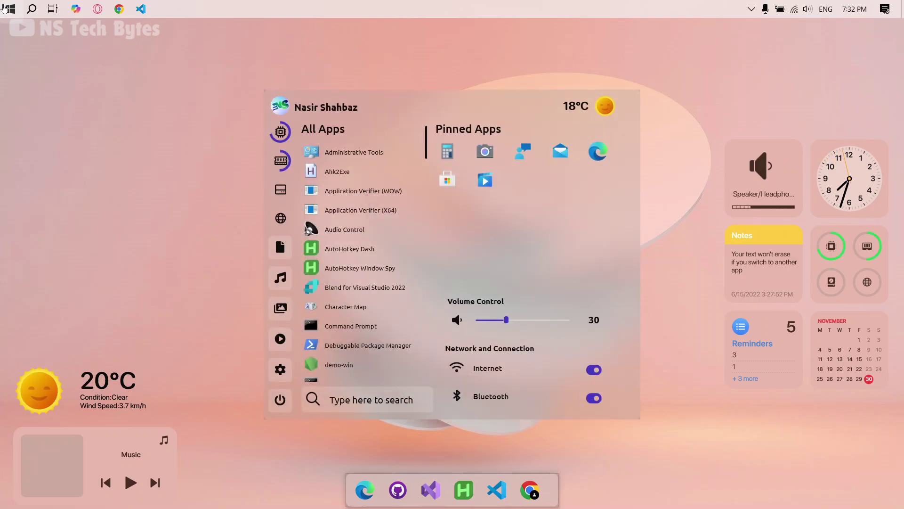
pyautogui.click(160, 246)
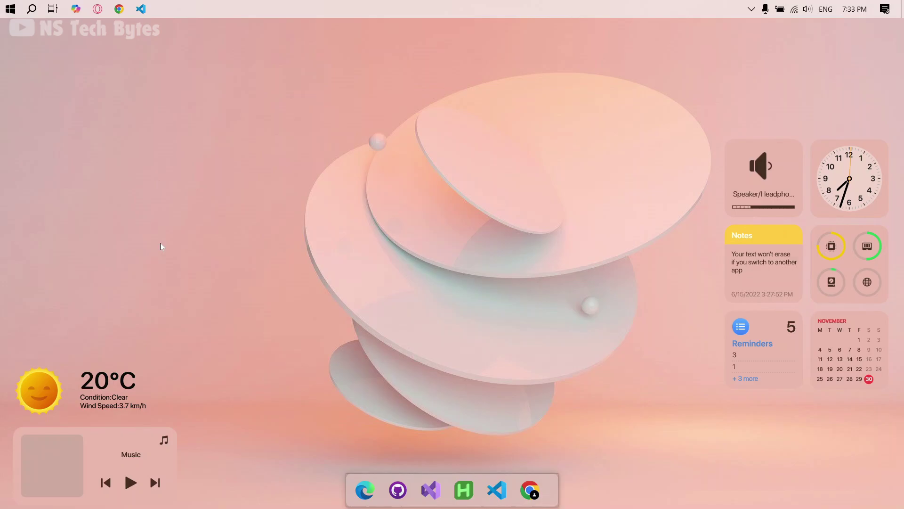
# Edit the Music widget to use WMP as its player and save the widget's settings
pyautogui.rightClick(168, 445)
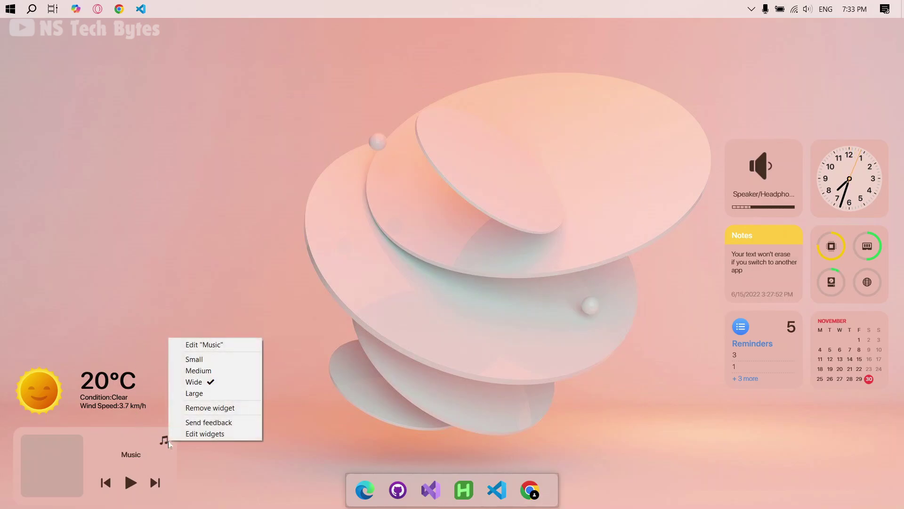
pyautogui.click(192, 345)
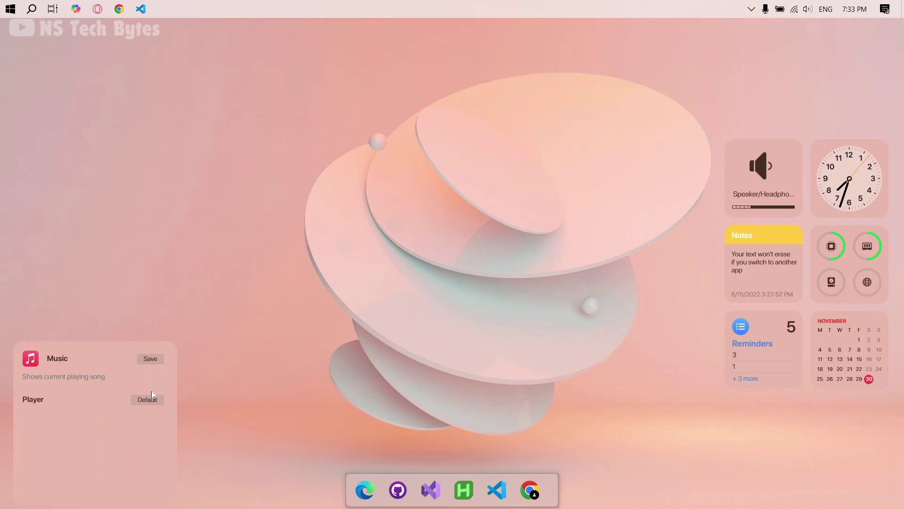
pyautogui.click(152, 397)
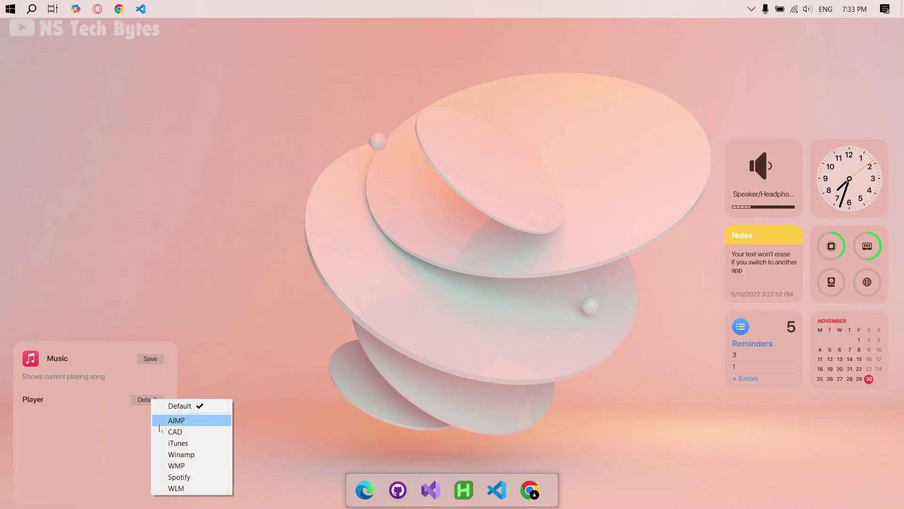
pyautogui.click(179, 465)
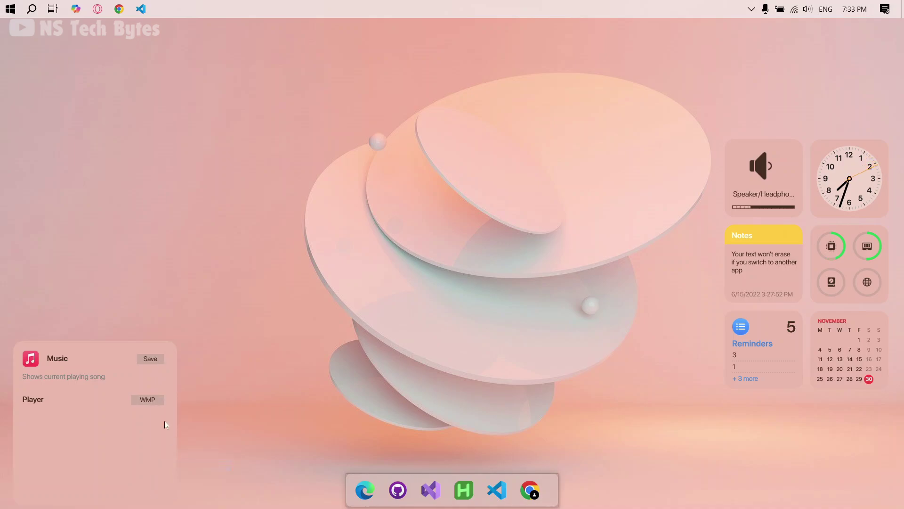
pyautogui.click(149, 359)
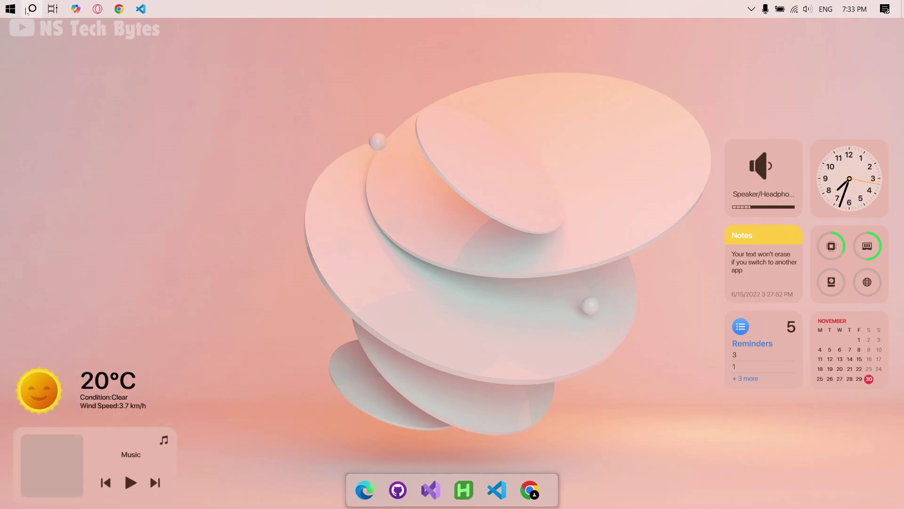
# Test the Music widget by playing Falling in Windows Media Player, then close the player and start playback from the widget
pyautogui.click(31, 9)
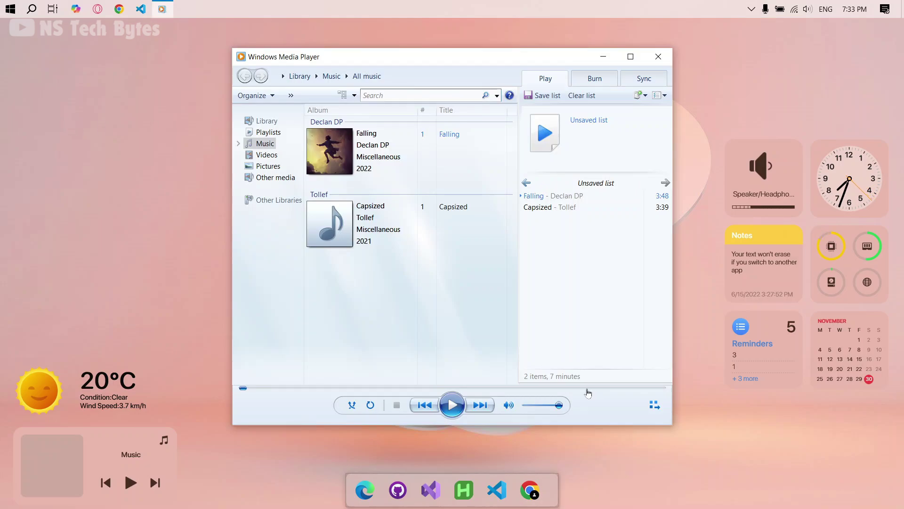
pyautogui.click(448, 413)
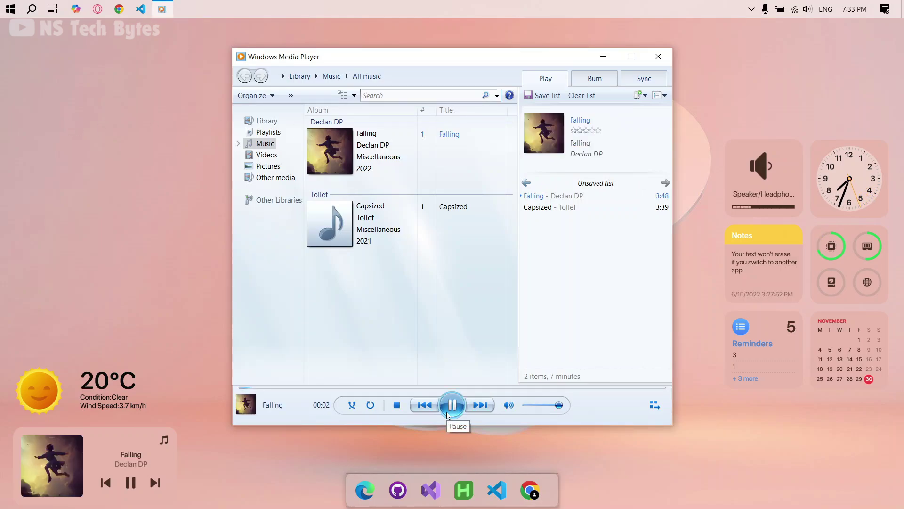
pyautogui.click(656, 56)
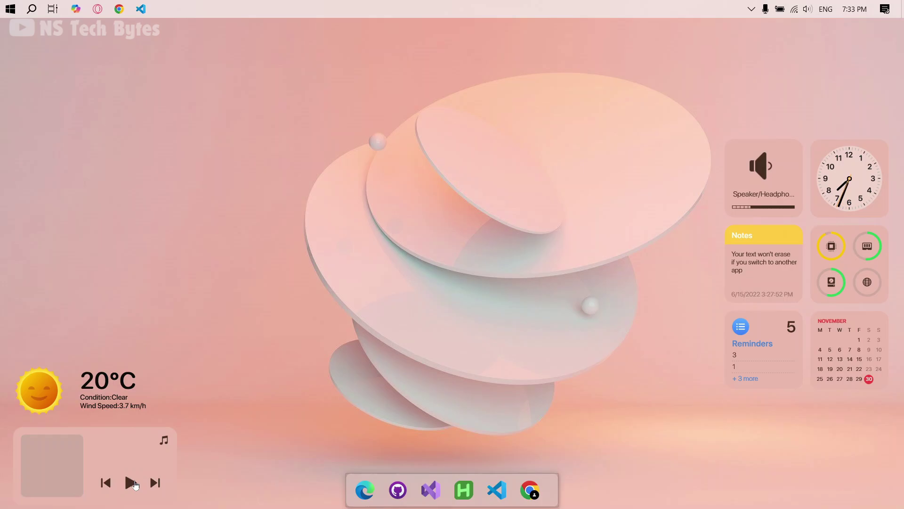
pyautogui.click(131, 483)
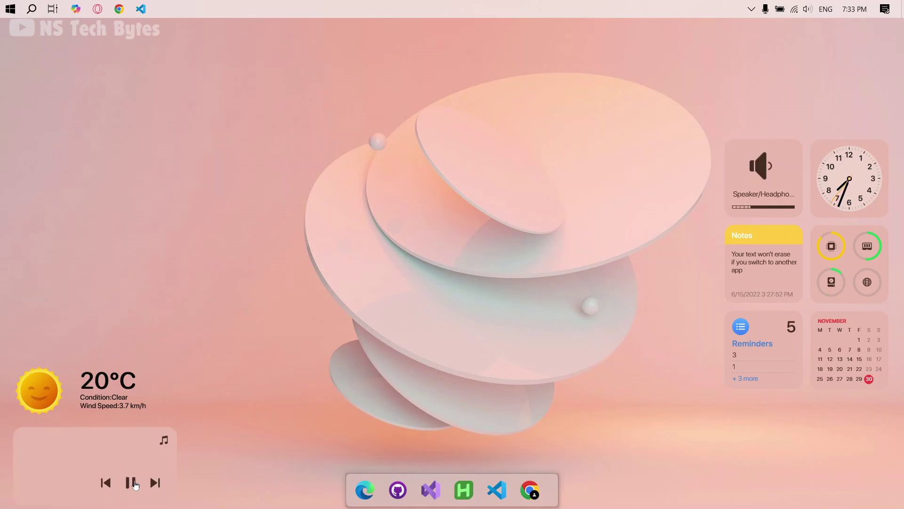